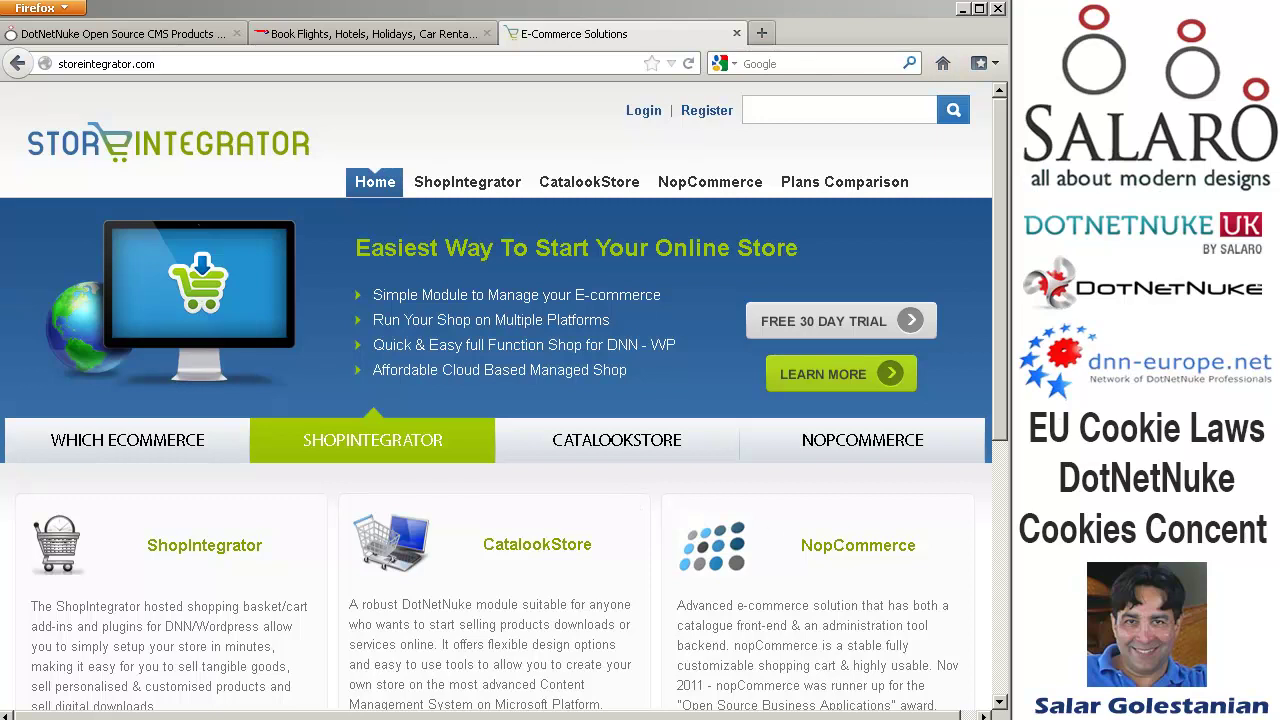
Step: Open a new Firefox tab with telegraph.co.uk/ entered in the address bar
key("ctrl+t")
type("telegraph.co.uk/")
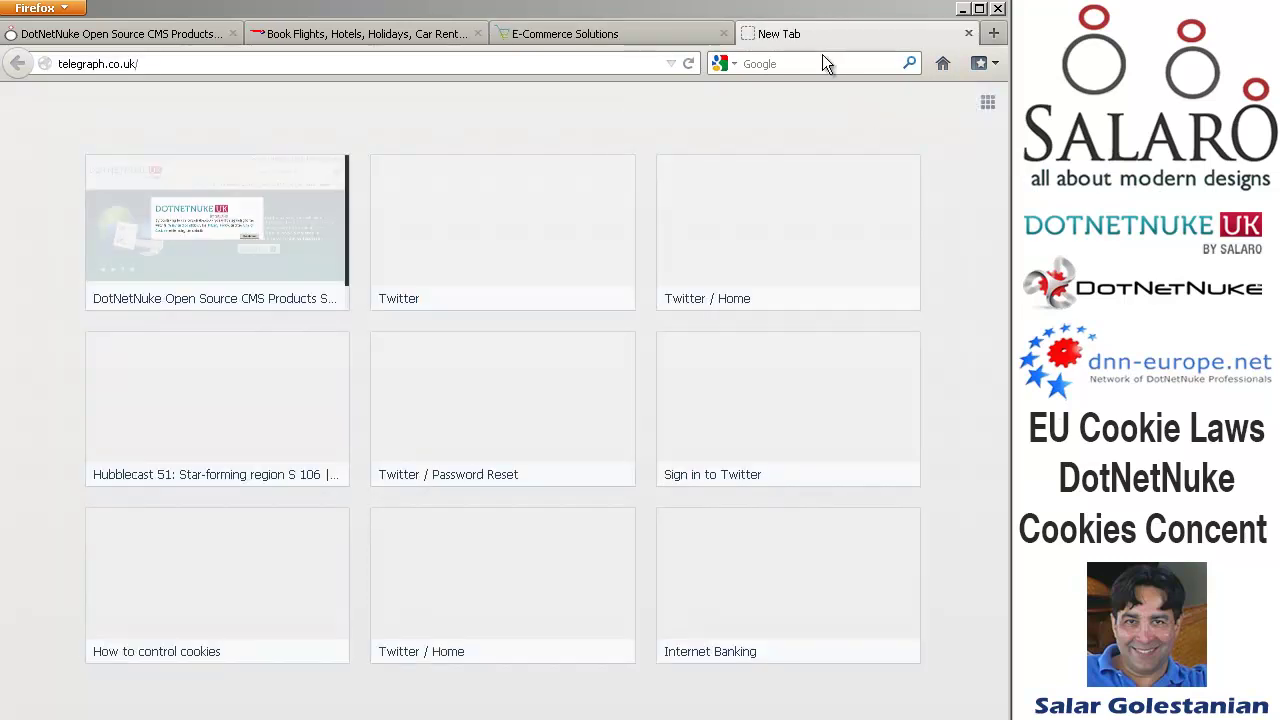
Step: Load the Telegraph homepage, then switch to the British Airways tab
key("Return")
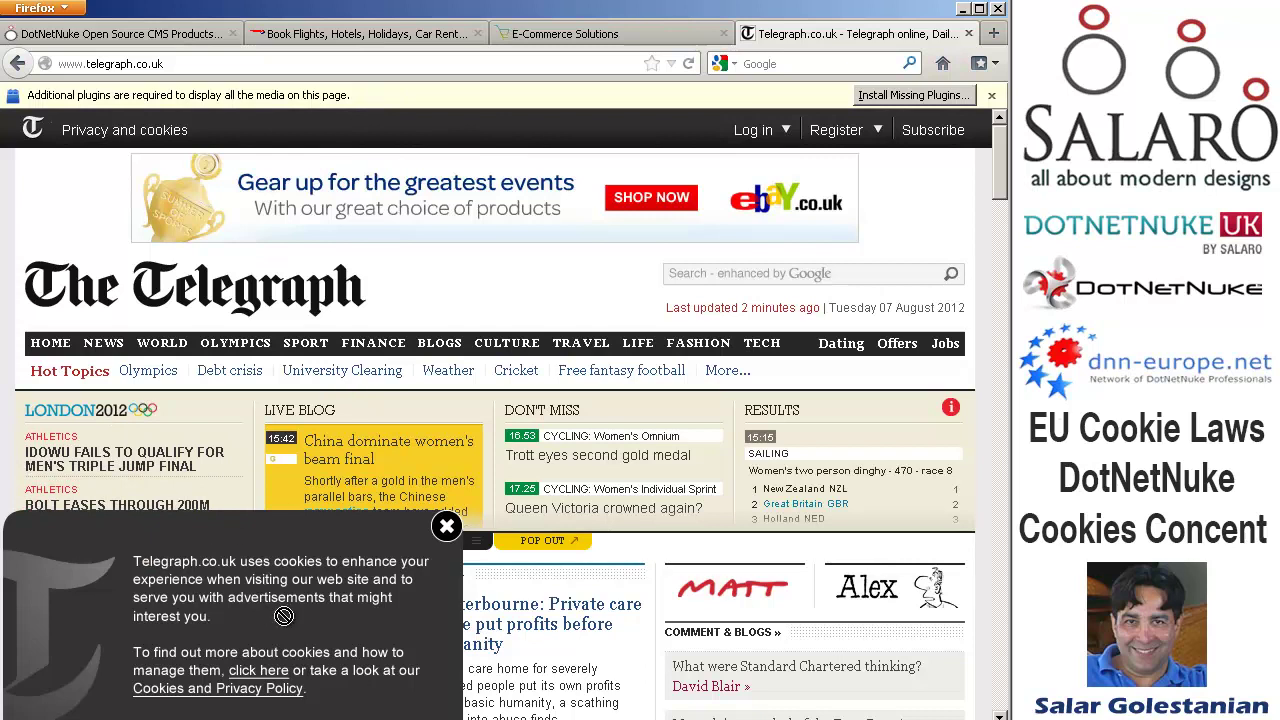
left_click(322, 40)
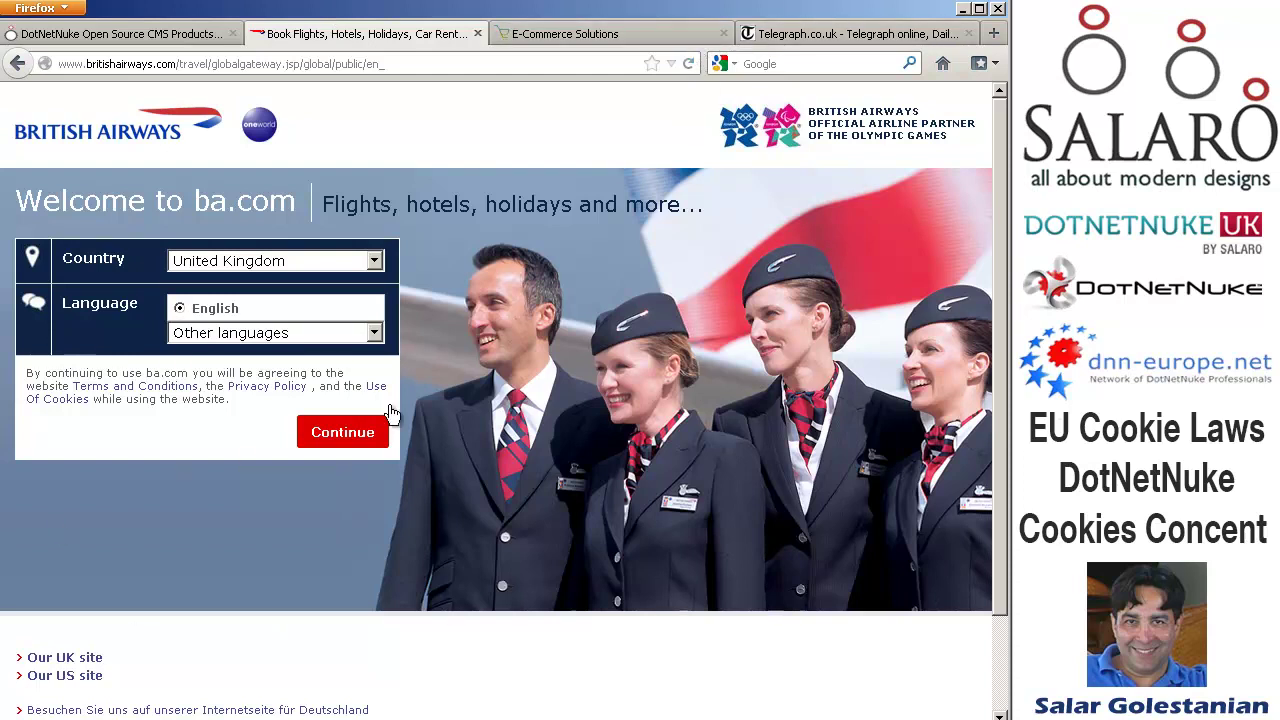
Step: Review ba.com's Terms and Conditions, Privacy Policy and Use Of Cookies popups, then accept with Continue
left_click(117, 395)
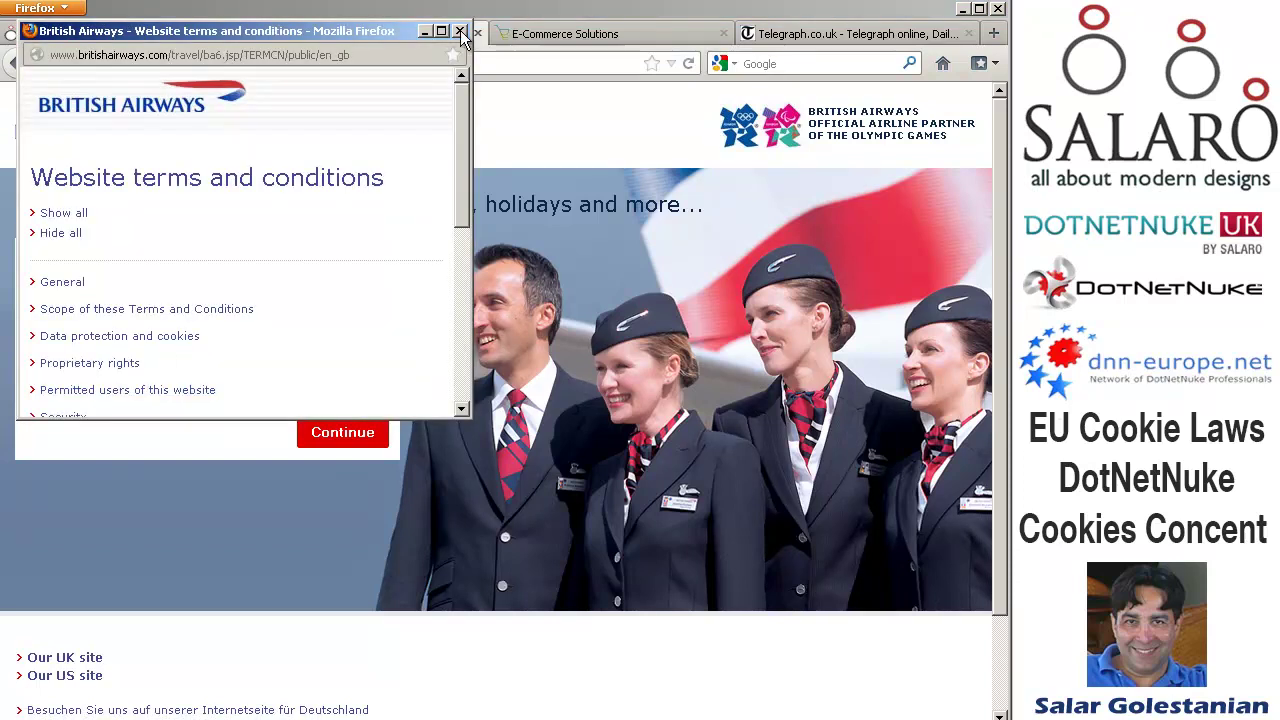
left_click(459, 33)
left_click(260, 396)
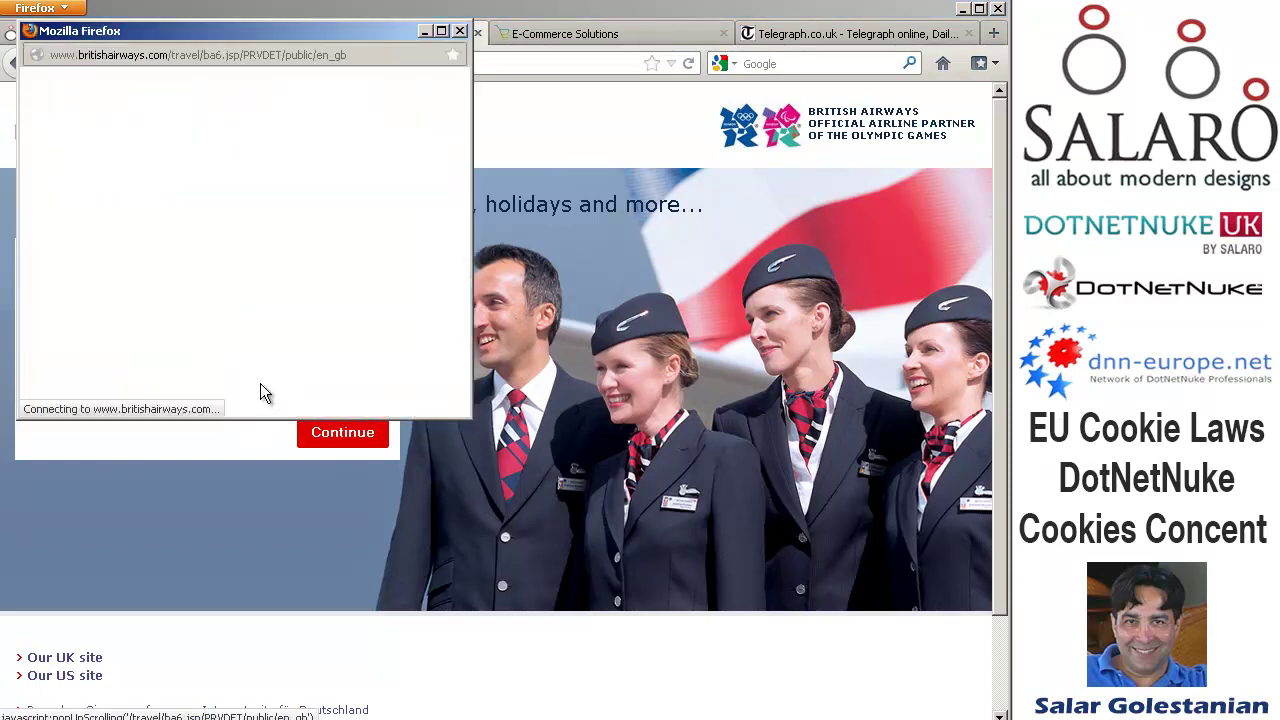
left_click(459, 33)
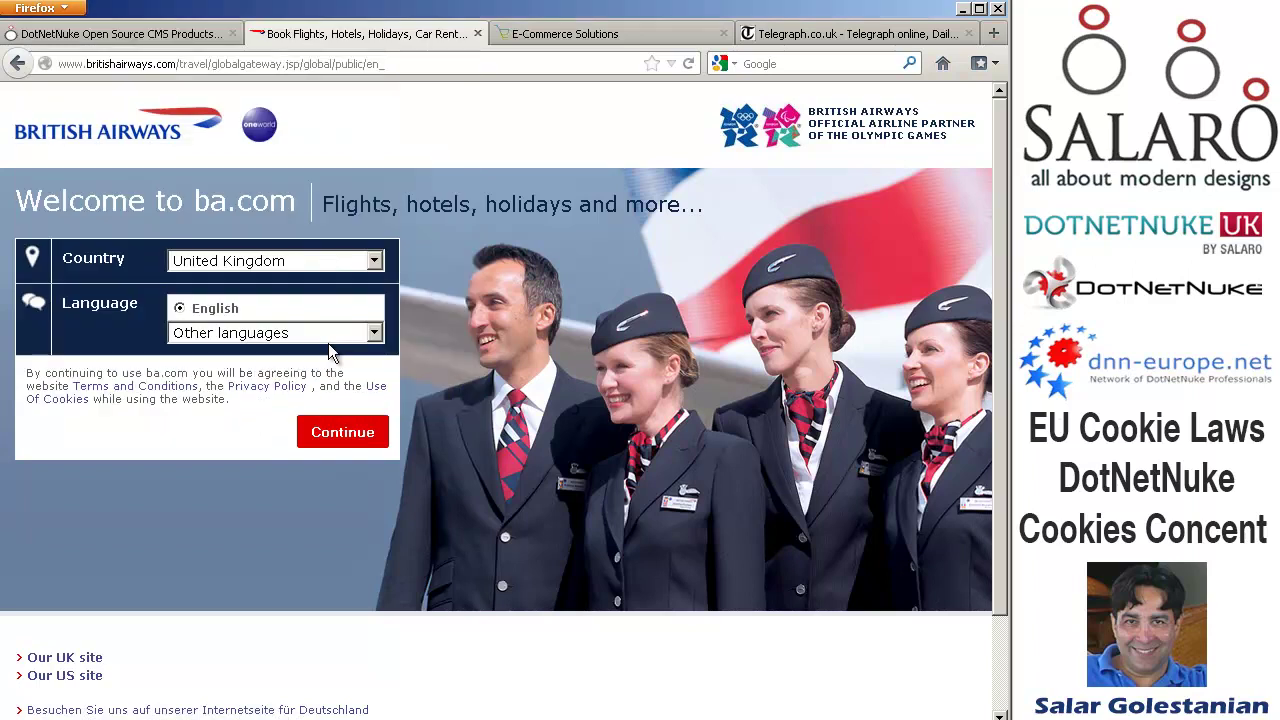
left_click(375, 386)
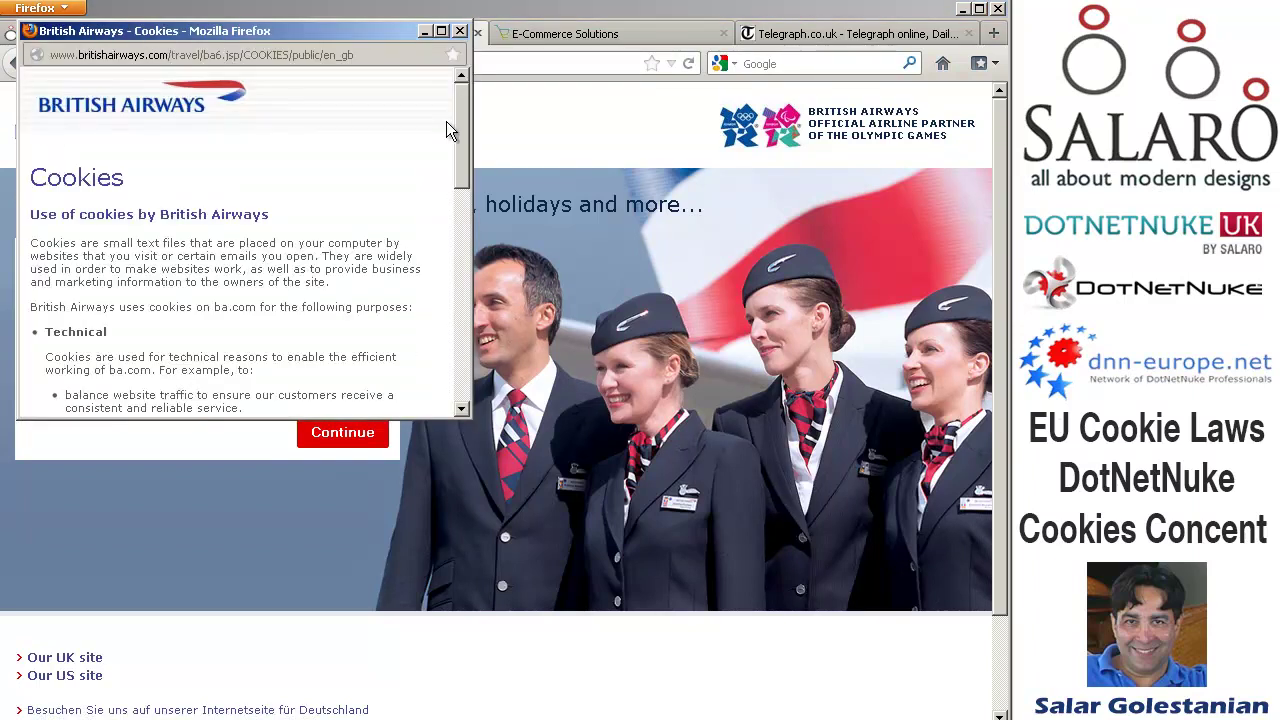
left_click(459, 31)
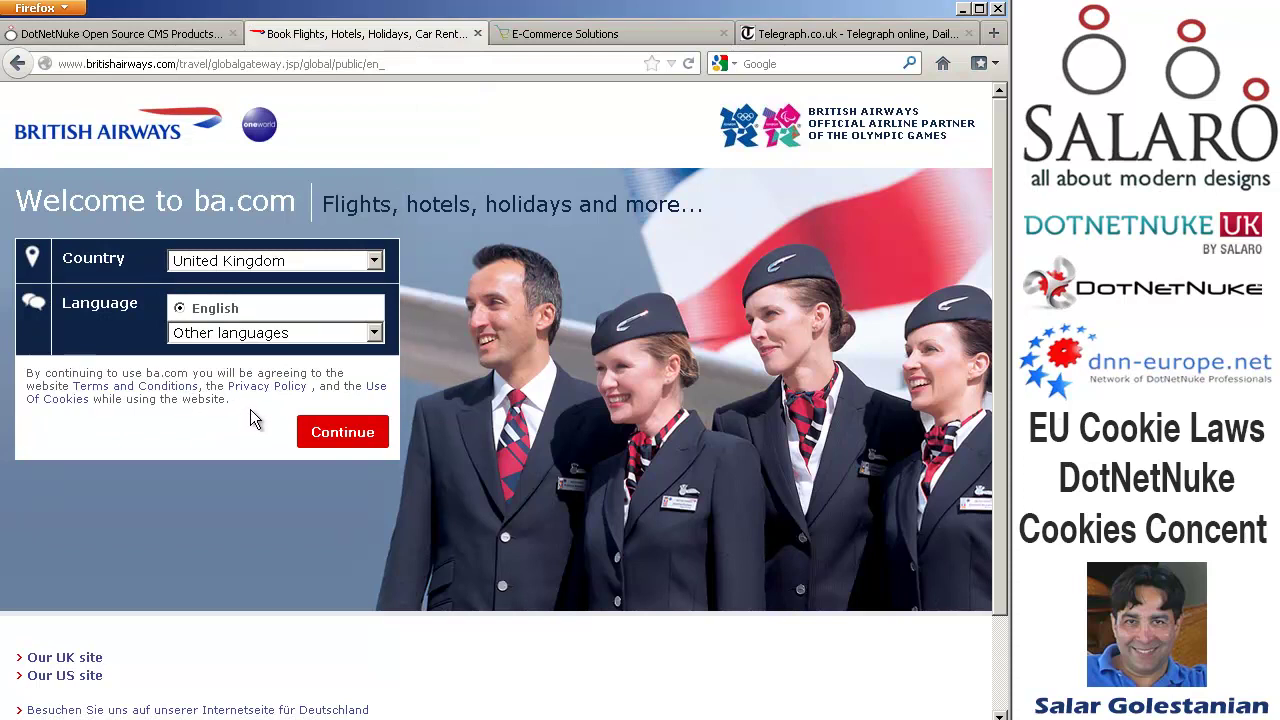
left_click(357, 437)
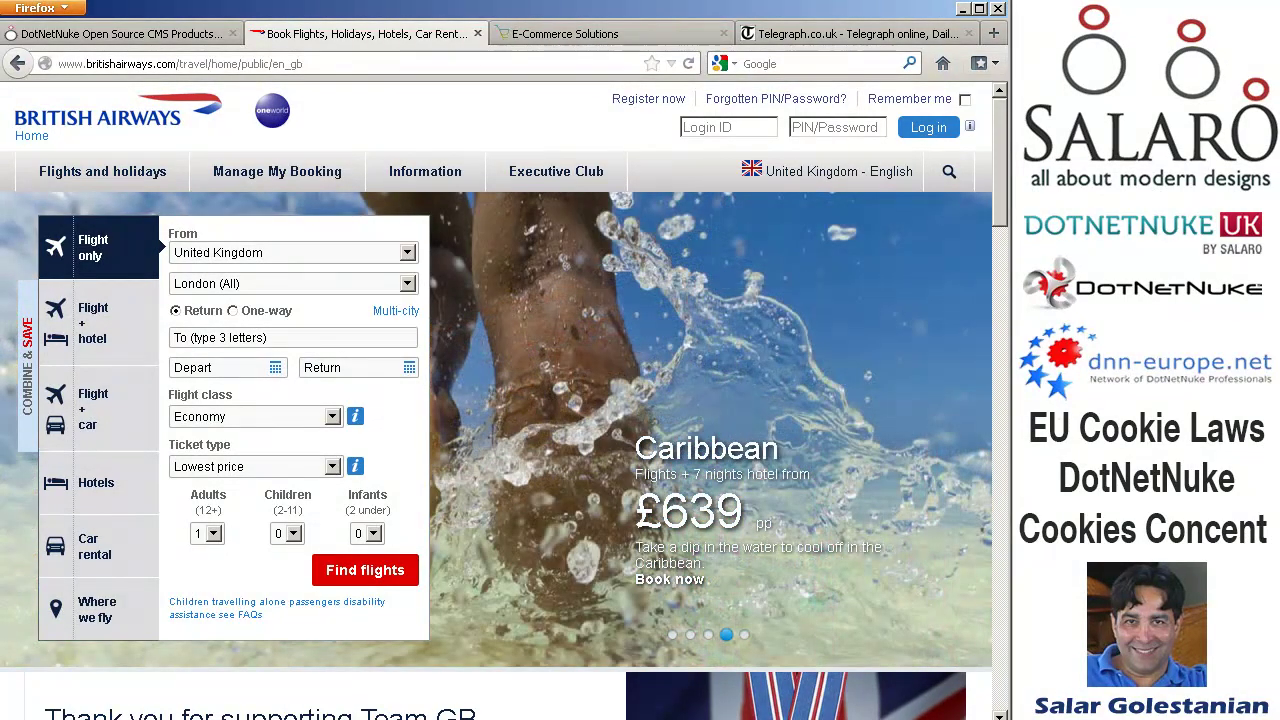
key("ctrl+shift+Tab")
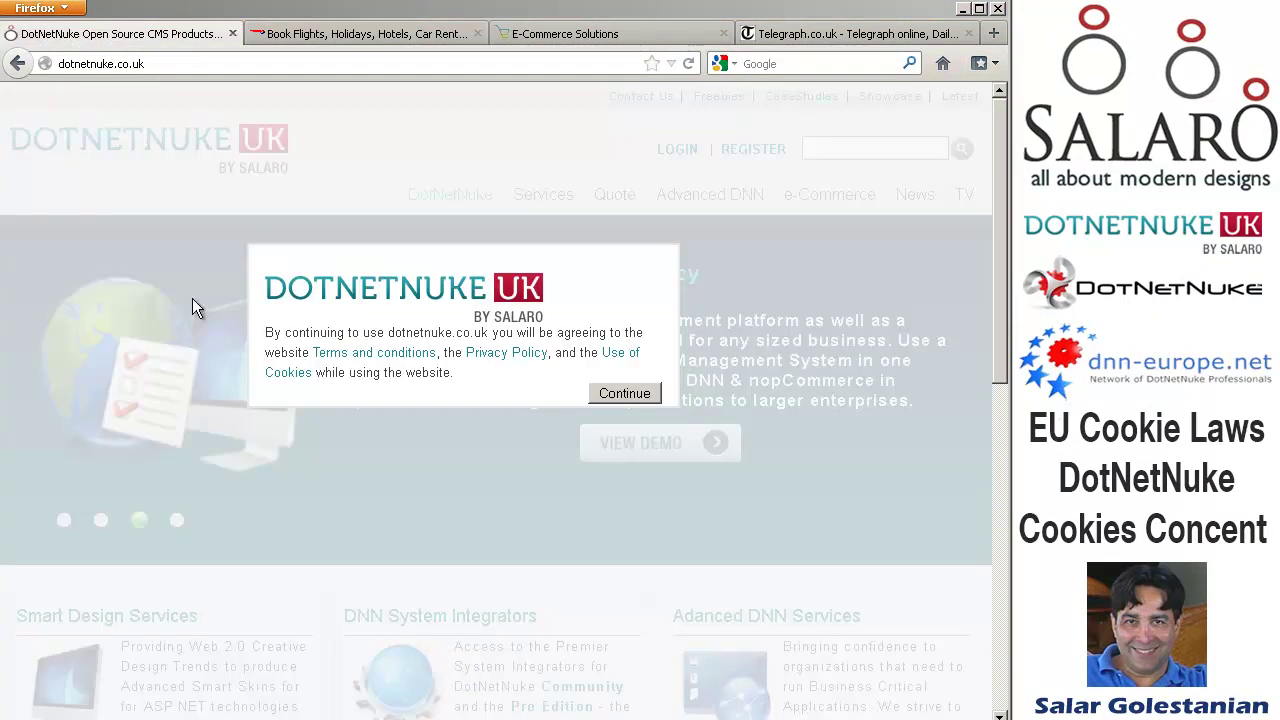
Step: On the DotNetNuke UK site, select the cookie popup text, view Privacy Policy, then open Use of Cookies
left_click(152, 63)
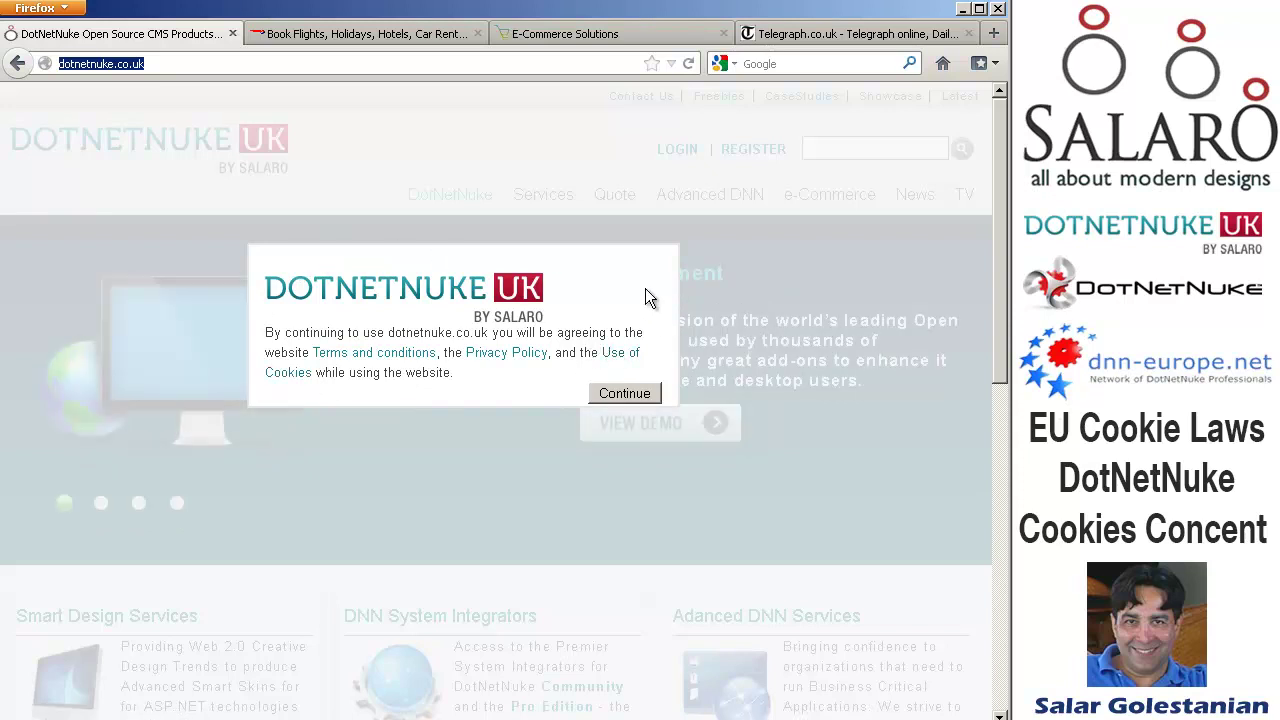
left_click_drag(454, 375, 268, 333)
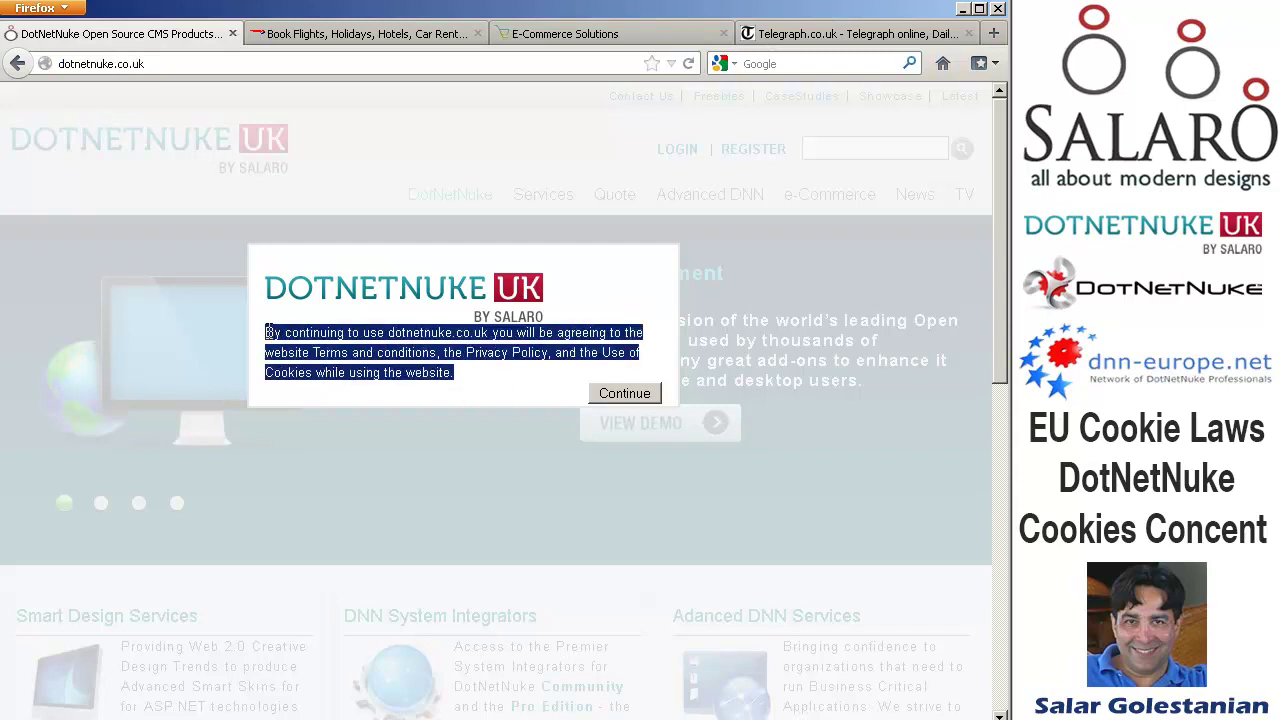
left_click(513, 378)
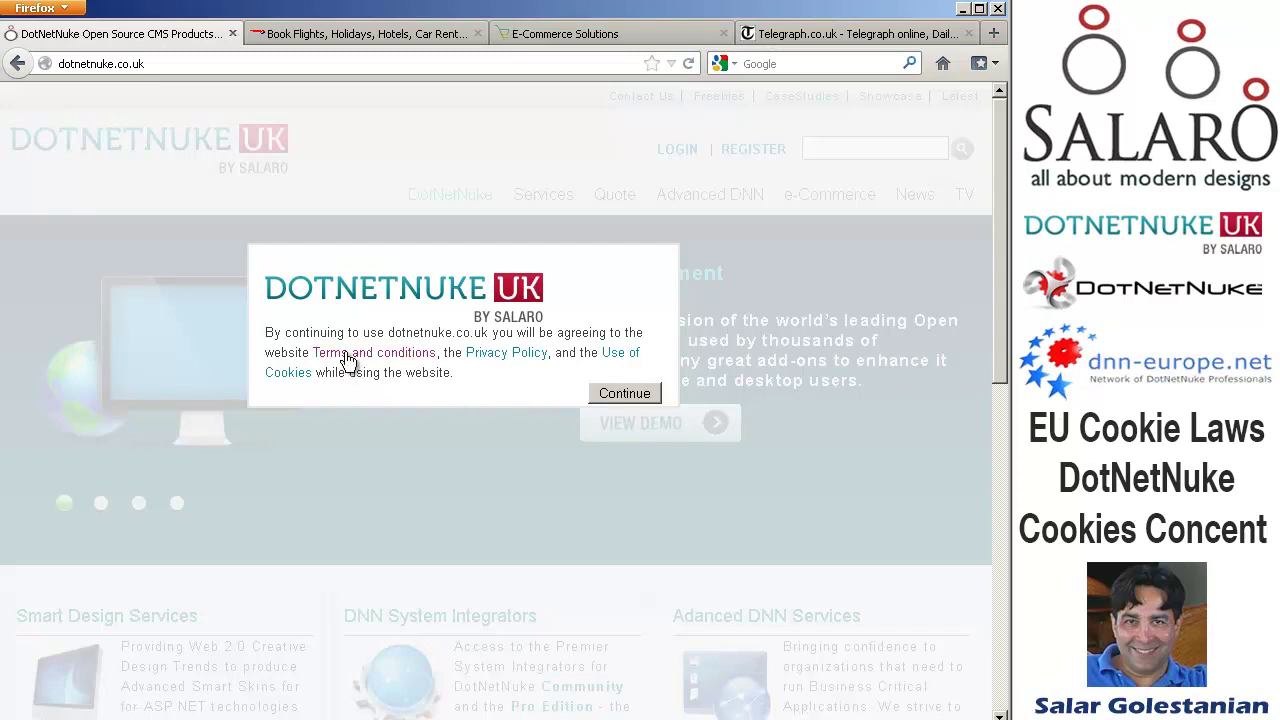
left_click(507, 354)
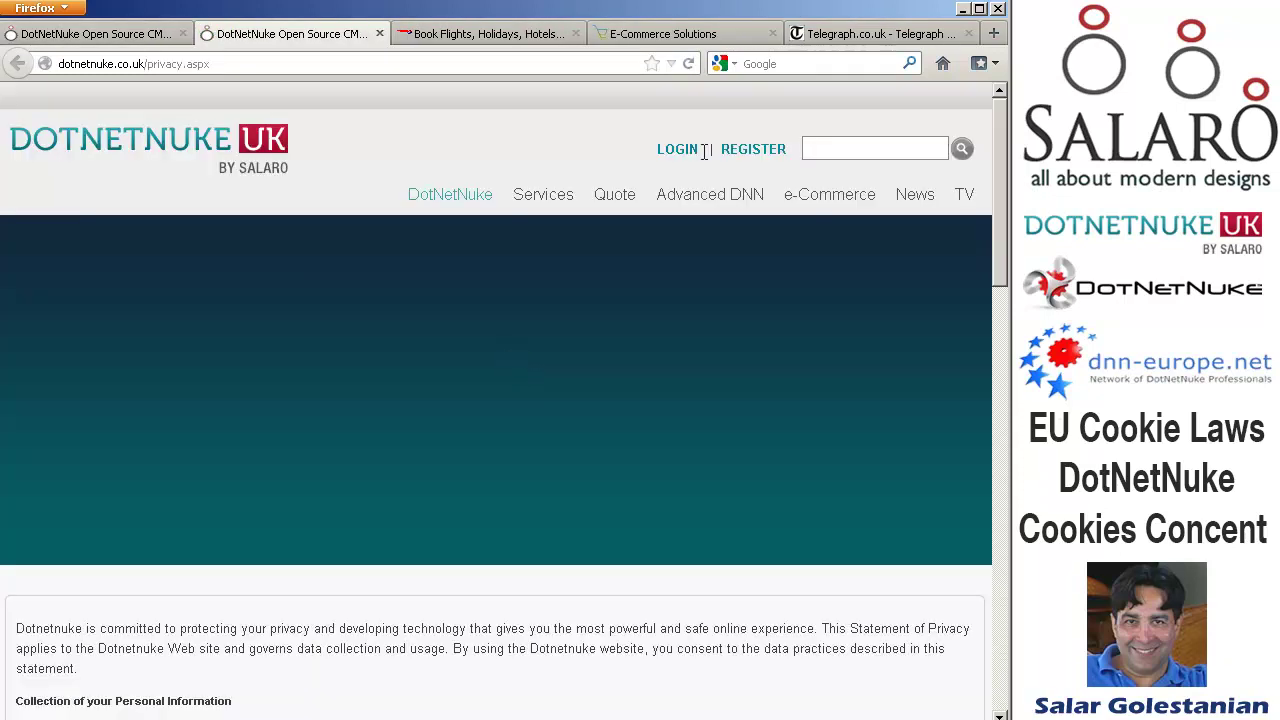
left_click(380, 34)
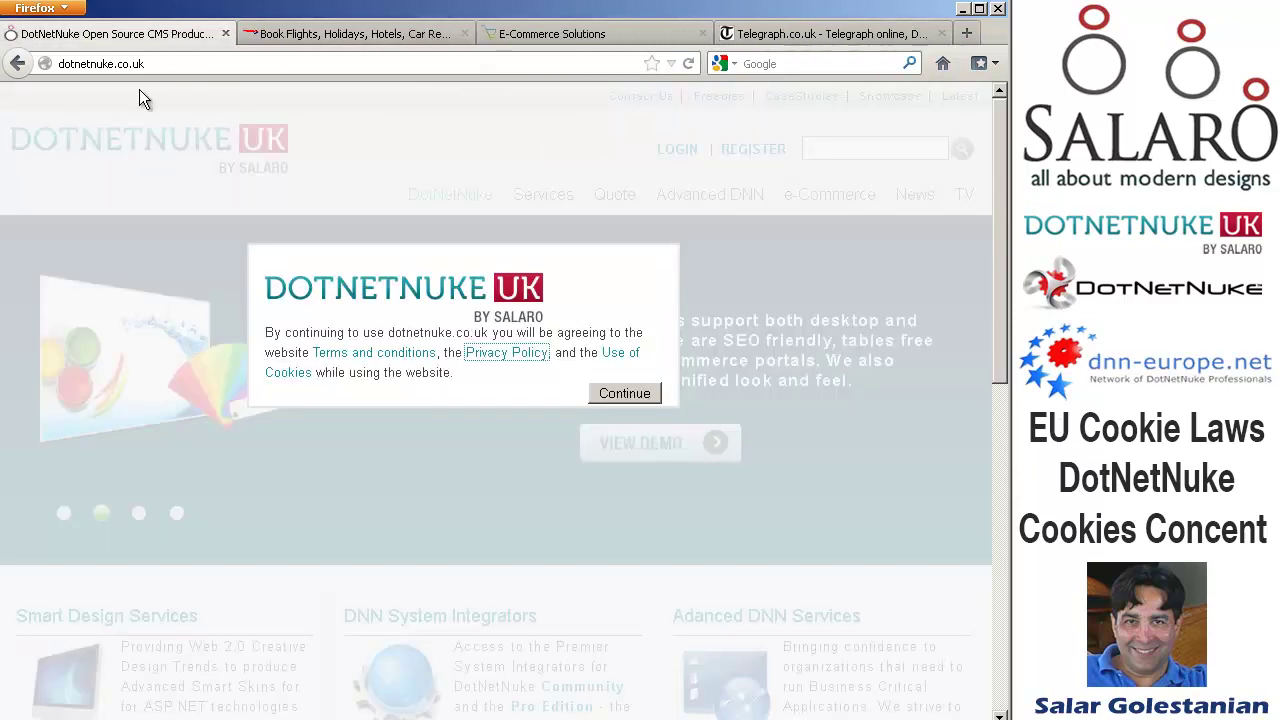
left_click(612, 352)
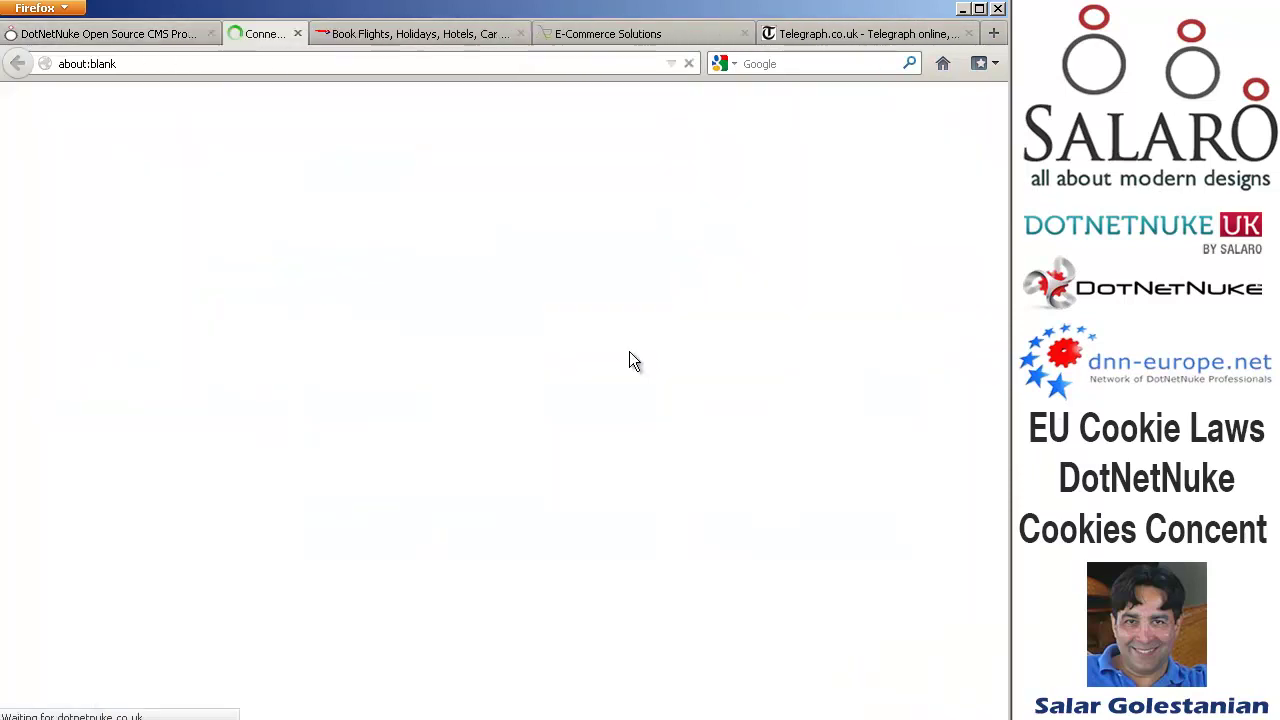
Step: Browse the Cookies usage page and AboutCookies.org, then accept the home page cookie popup
left_click_drag(998, 275, 1004, 396)
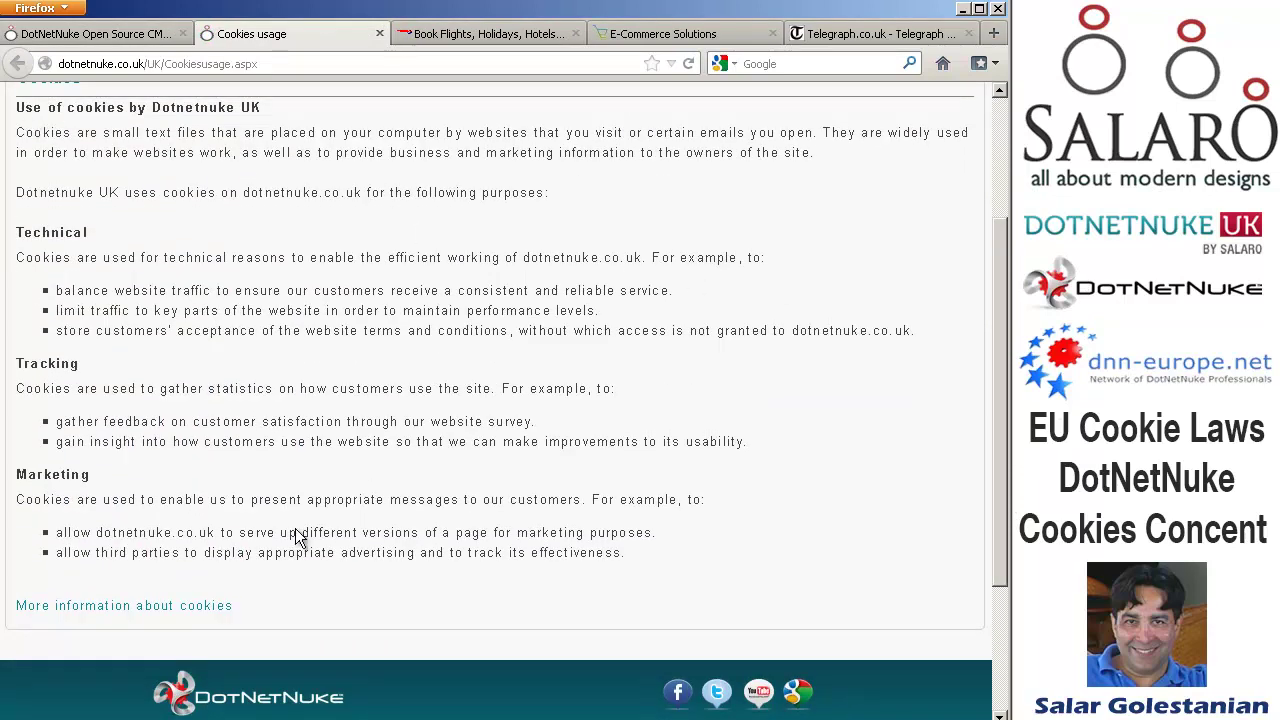
left_click(185, 608)
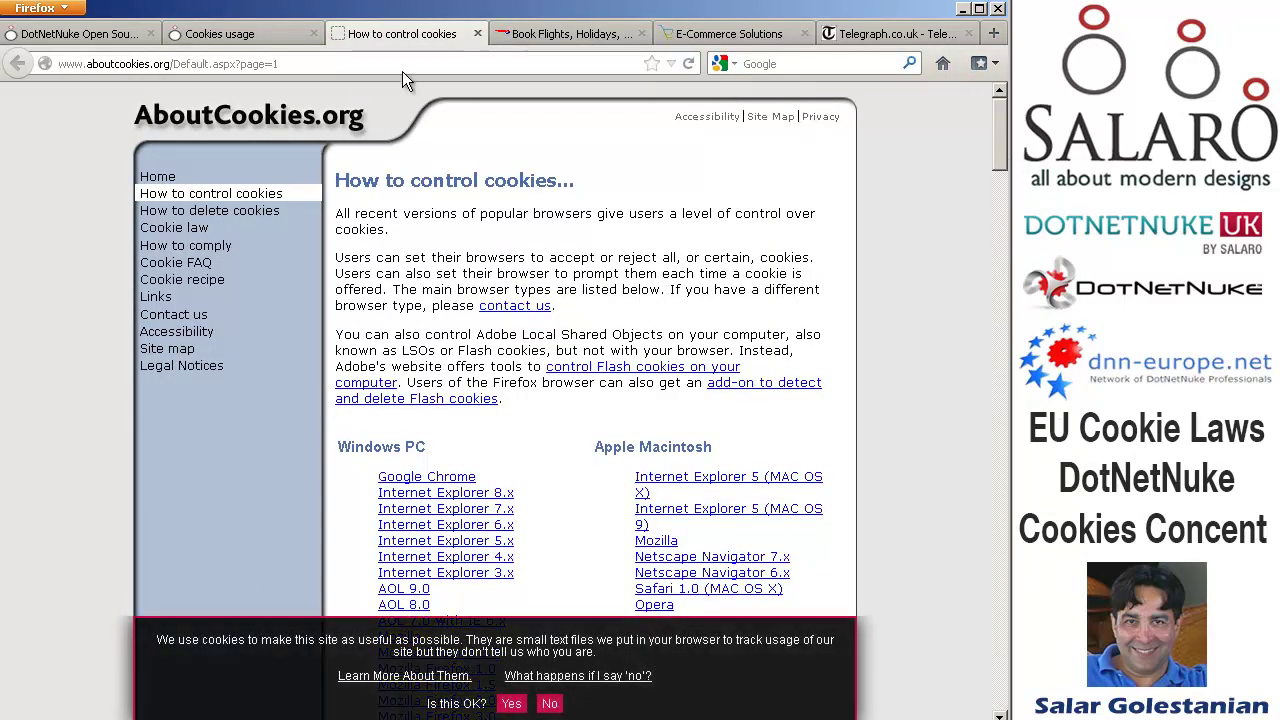
left_click(477, 34)
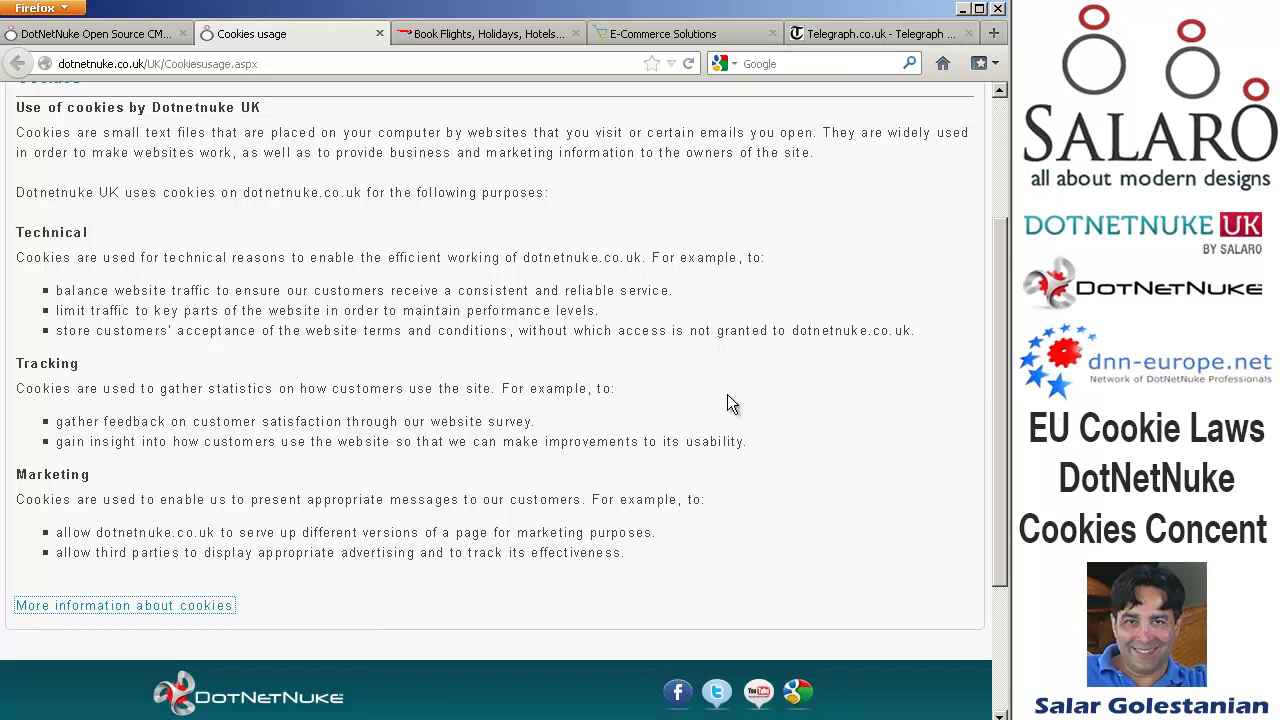
left_click(95, 33)
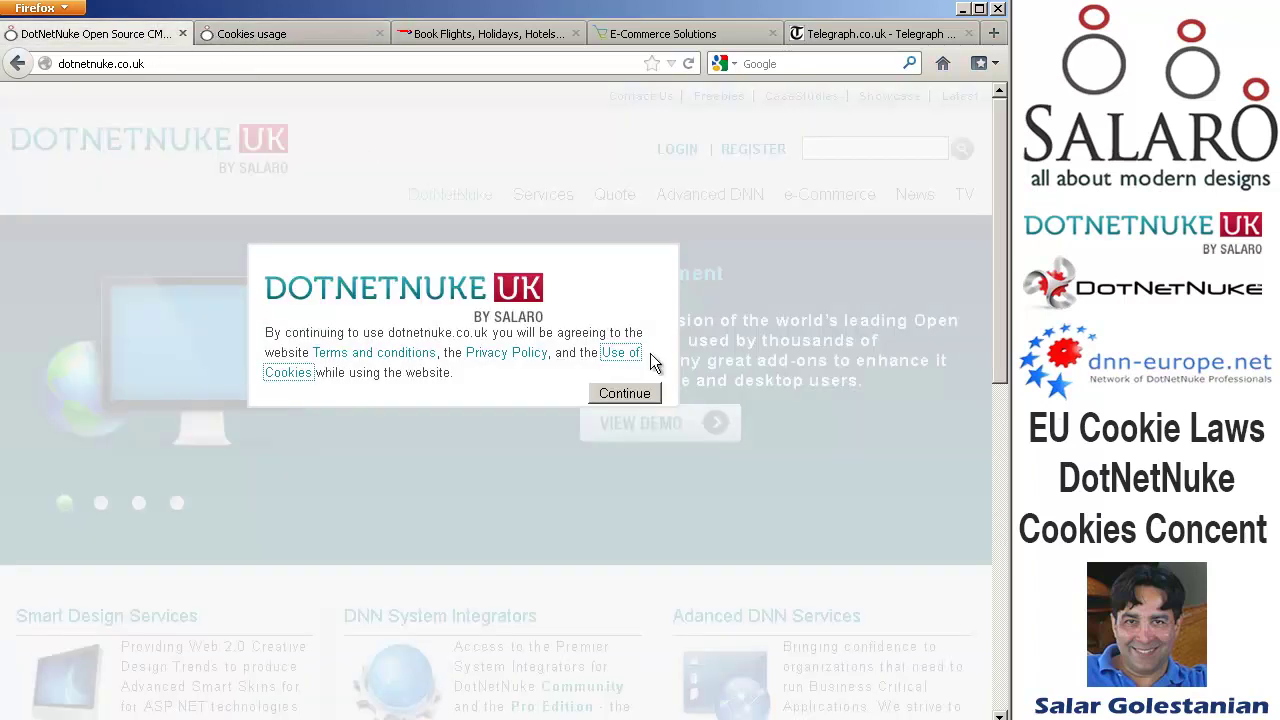
left_click(626, 393)
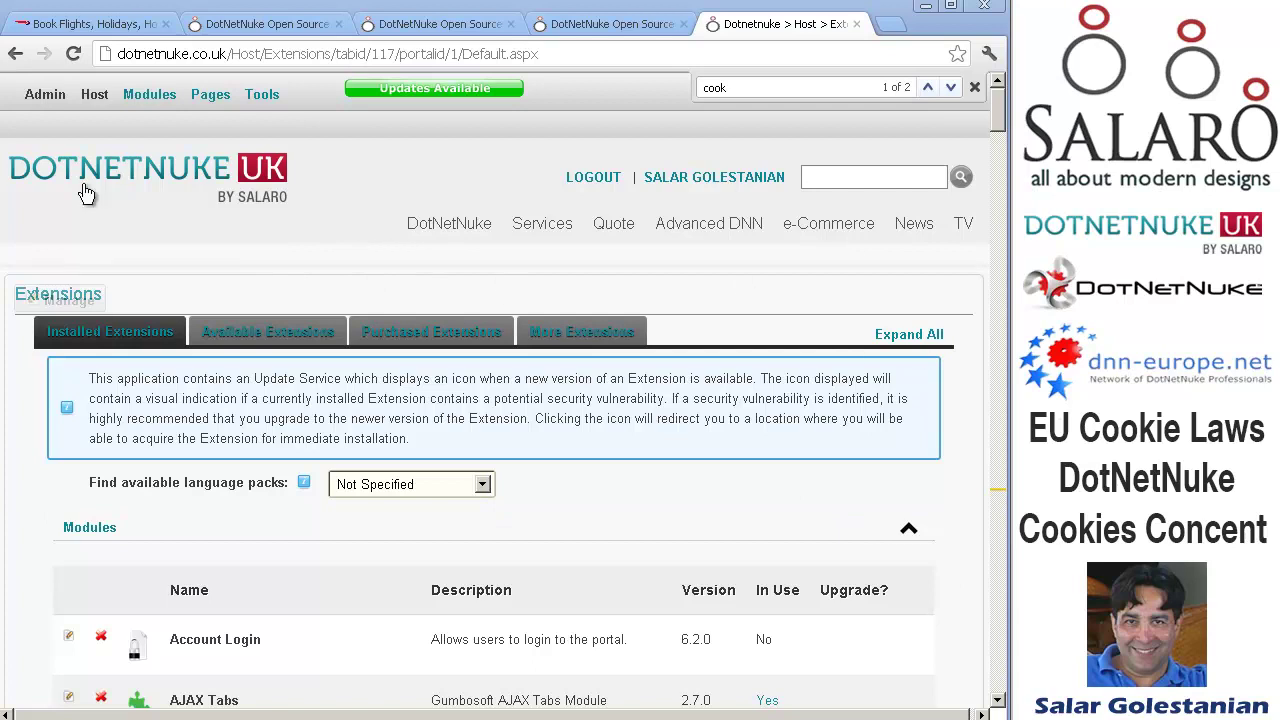
Step: Find 'cookie' on Host > Extensions to confirm Sal_CookieConsent 1.0.0 is installed
mouse_move(99, 103)
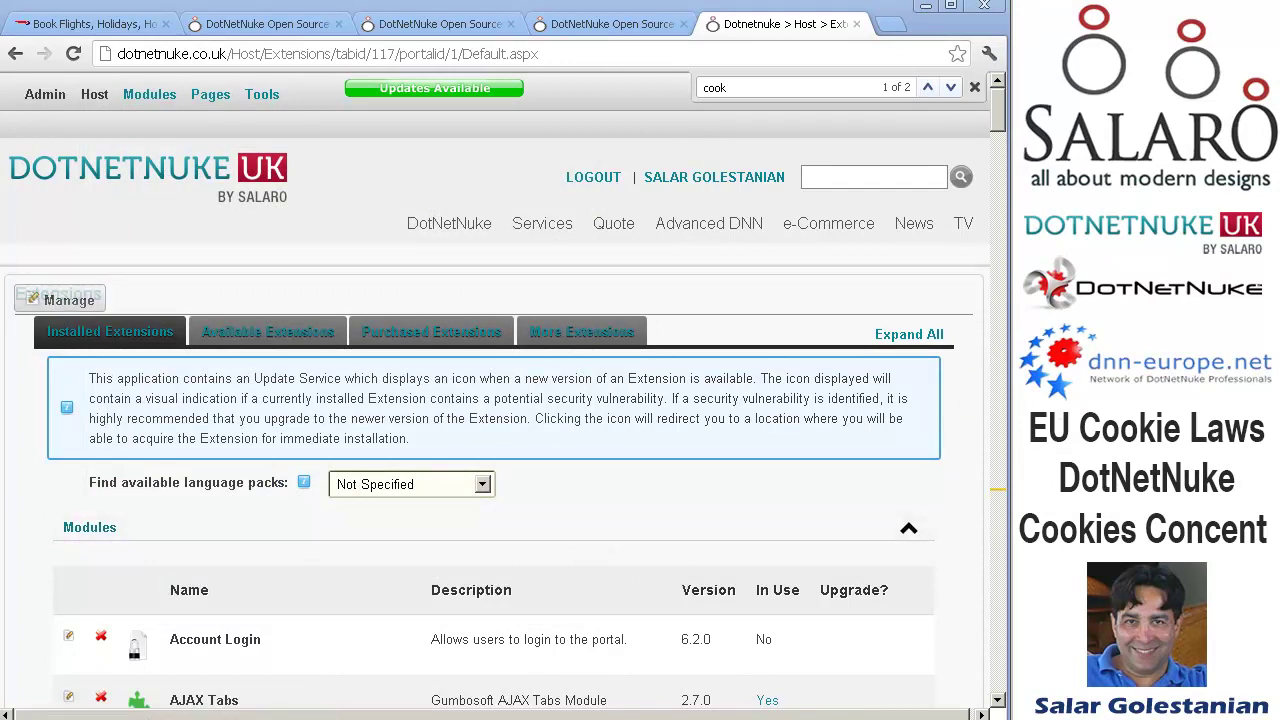
type("ie")
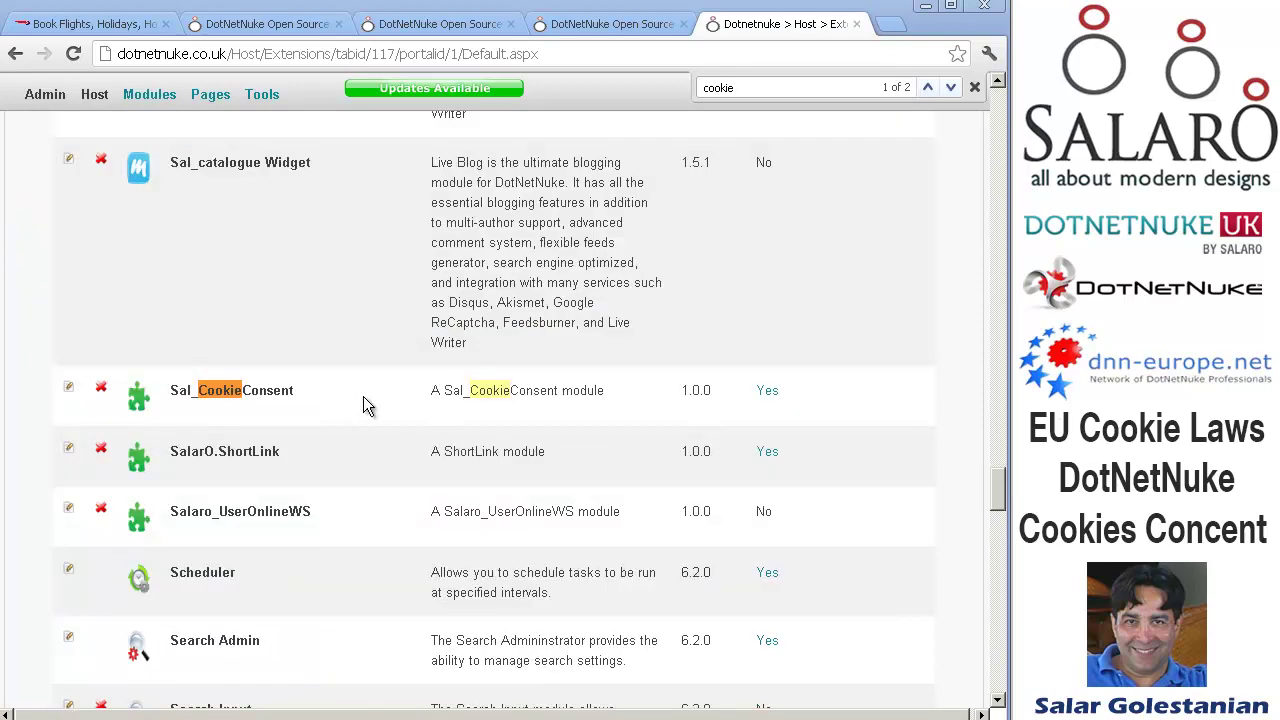
left_click_drag(342, 391, 170, 391)
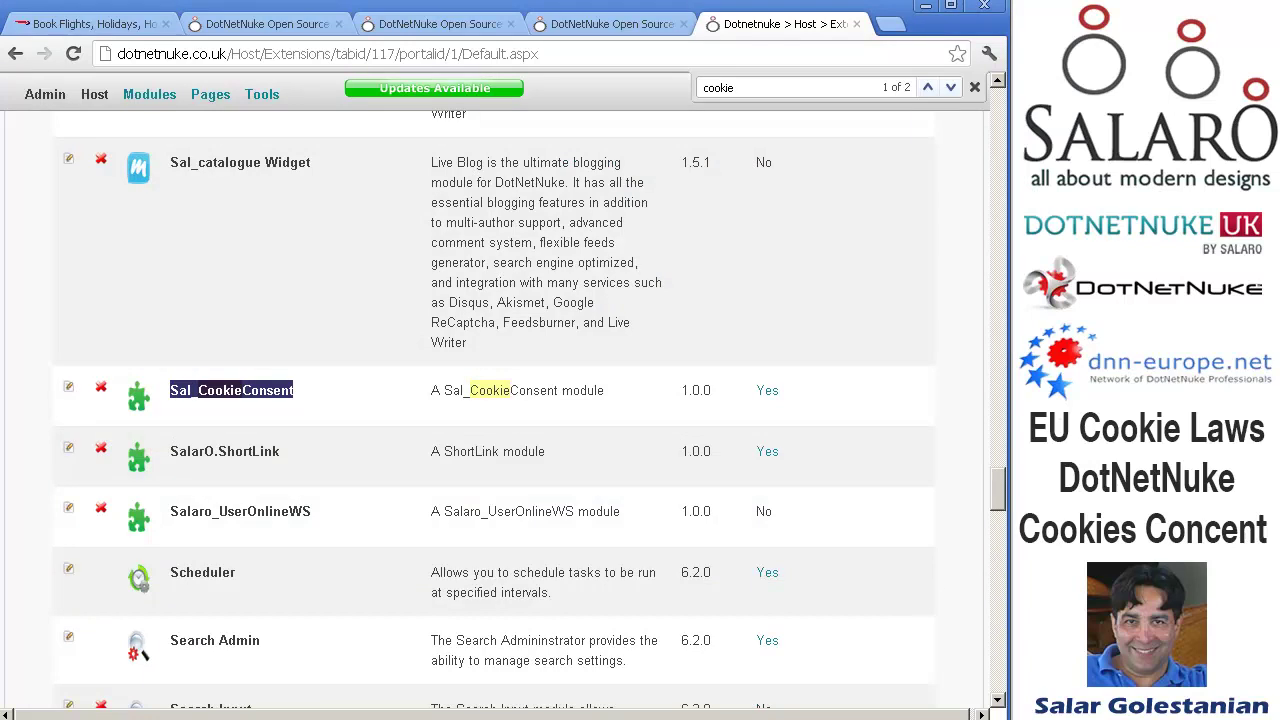
key("ctrl+3")
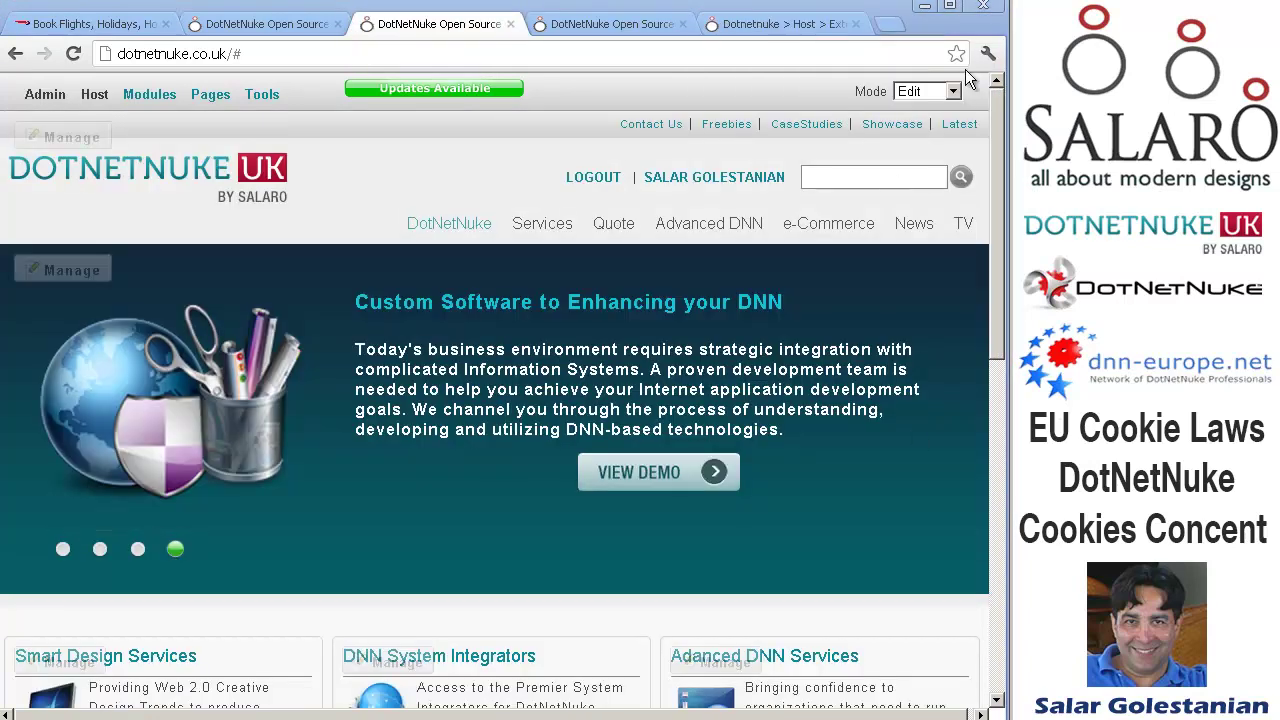
left_click_drag(997, 145, 1022, 334)
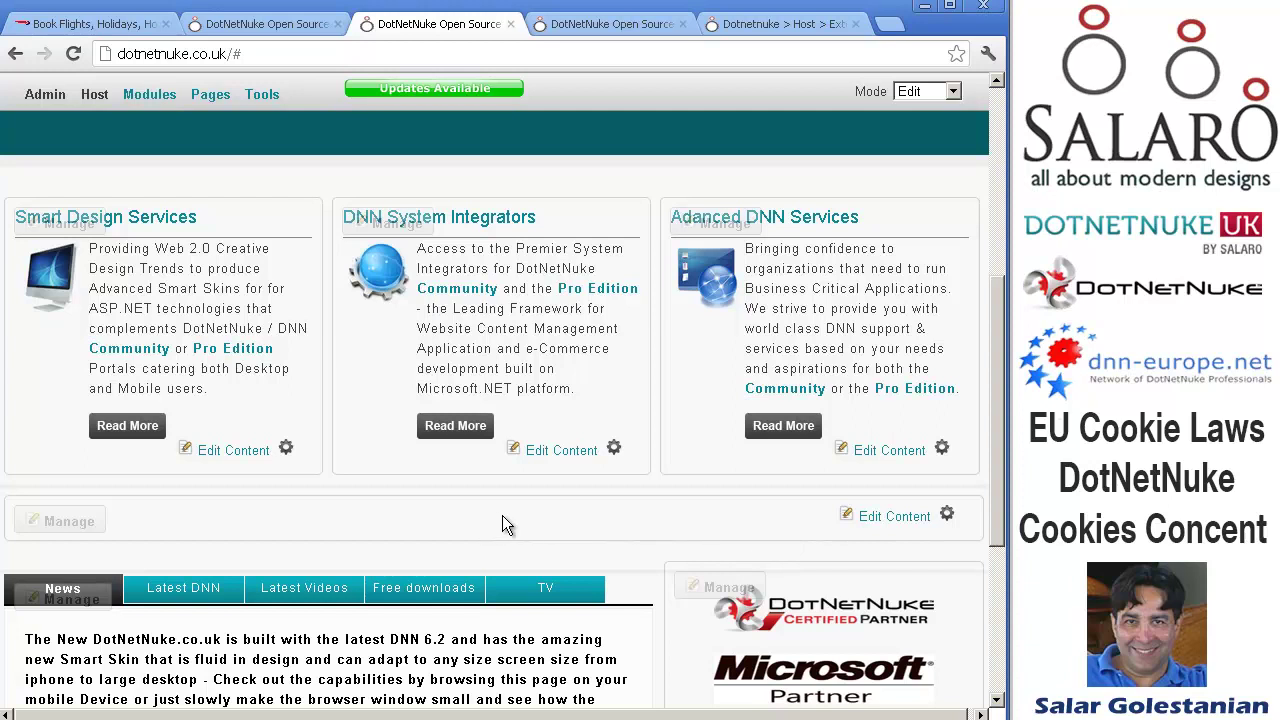
left_click(895, 520)
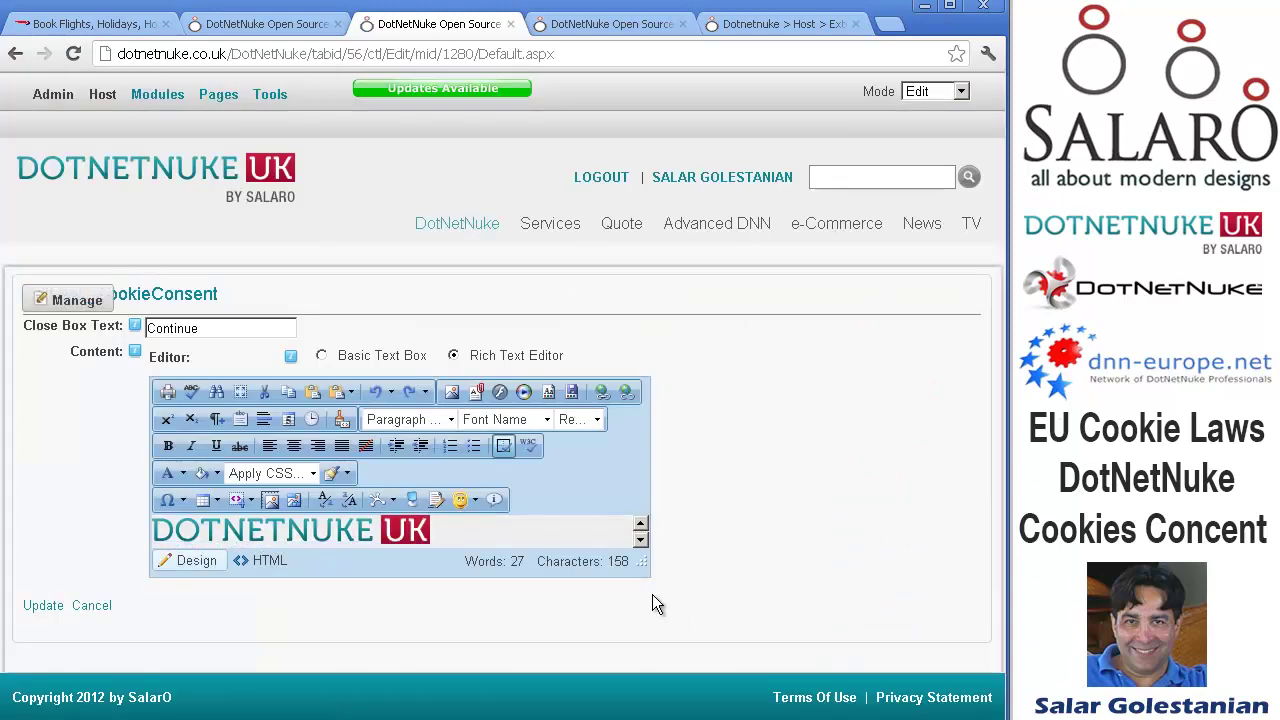
left_click_drag(650, 575, 789, 632)
key("ctrl+a")
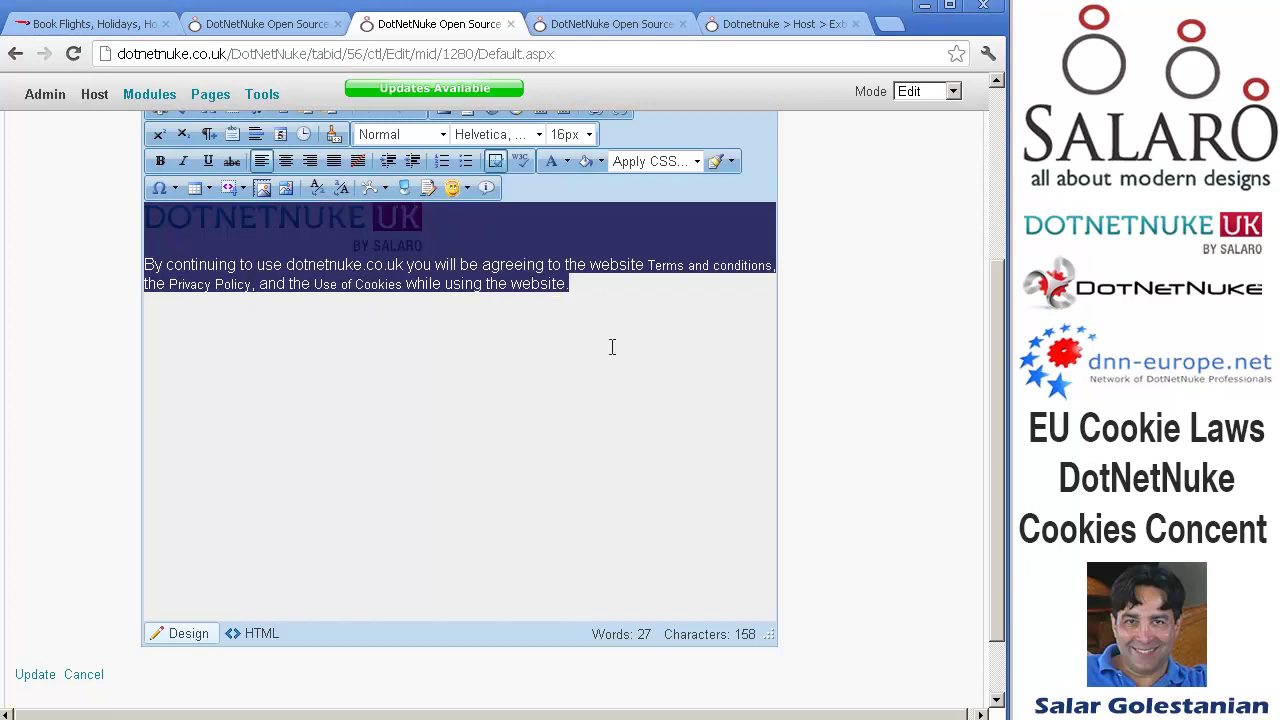
left_click(577, 285)
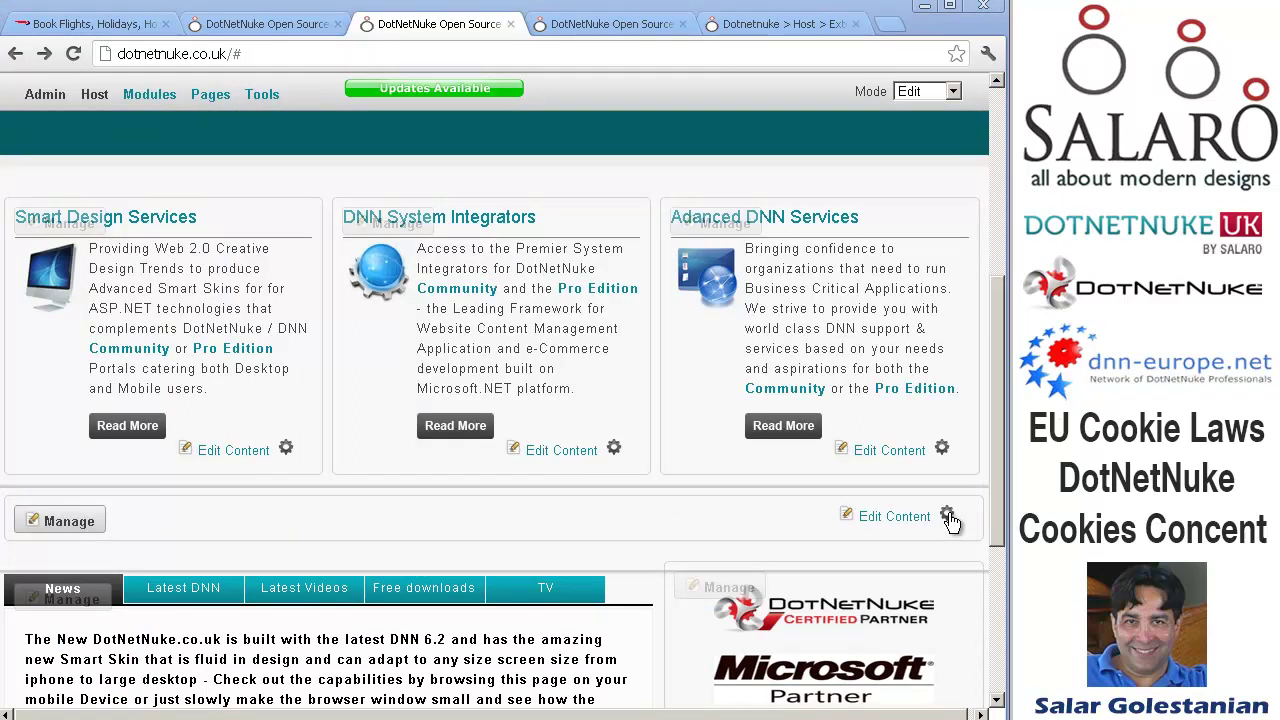
Step: Check the Product Key and License Key in the Sal_CookieConsent module settings, then switch to Firefox
left_click(948, 516)
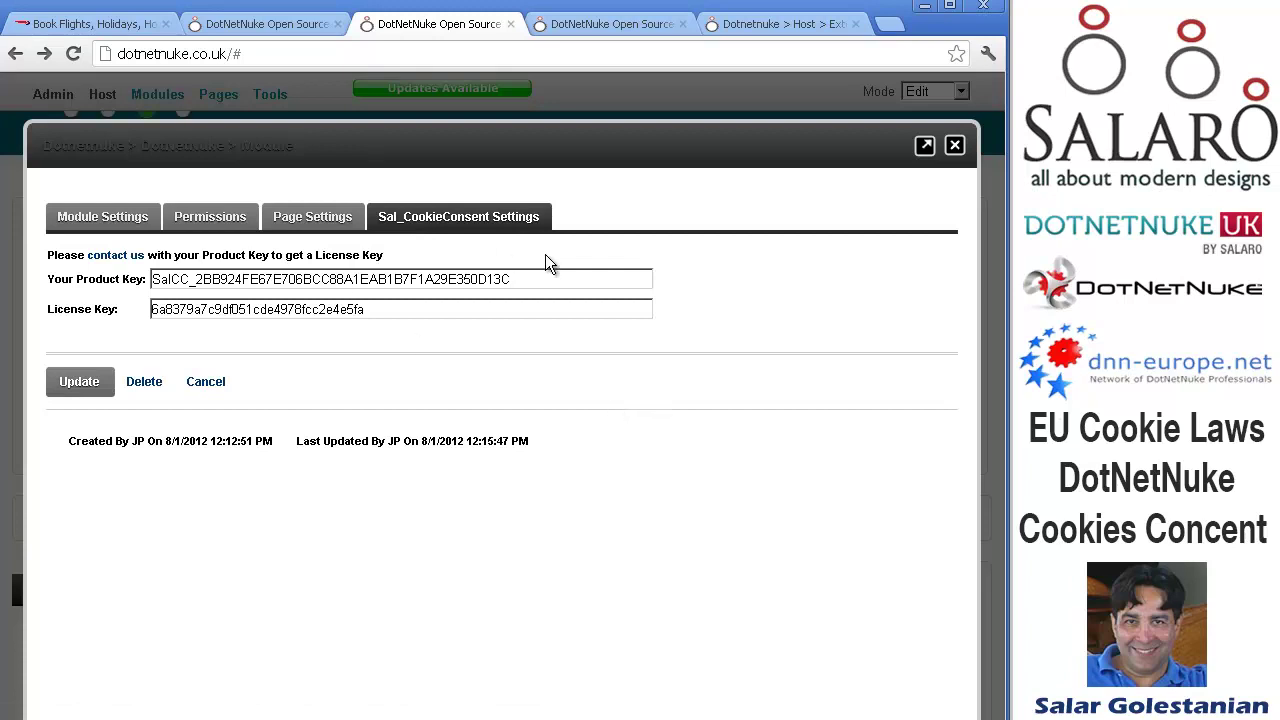
left_click_drag(526, 277, 127, 268)
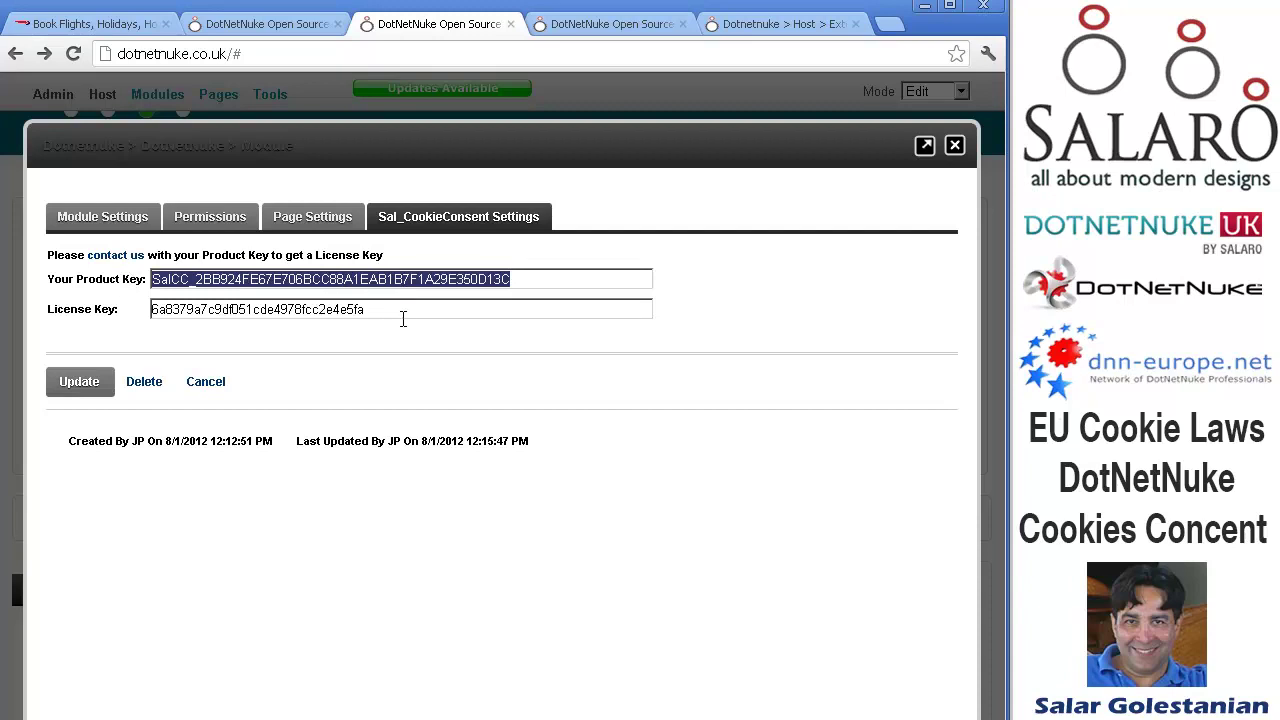
left_click_drag(383, 309, 139, 306)
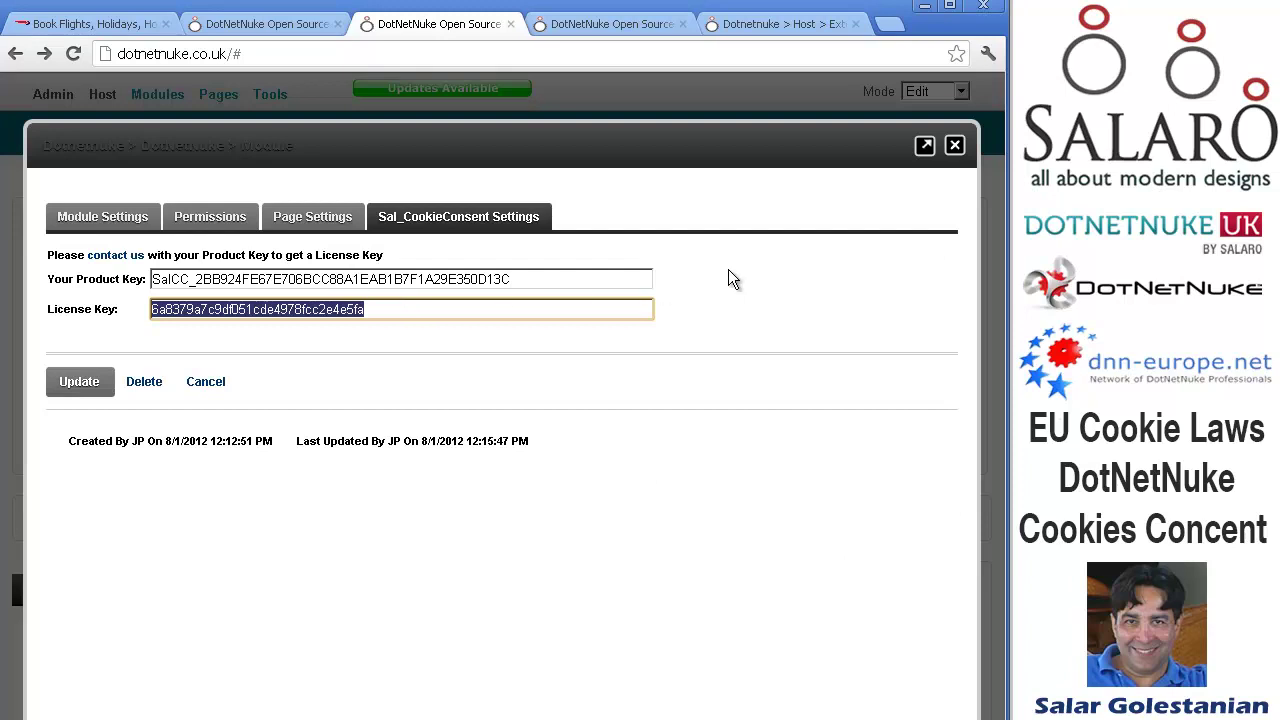
key("alt+Tab")
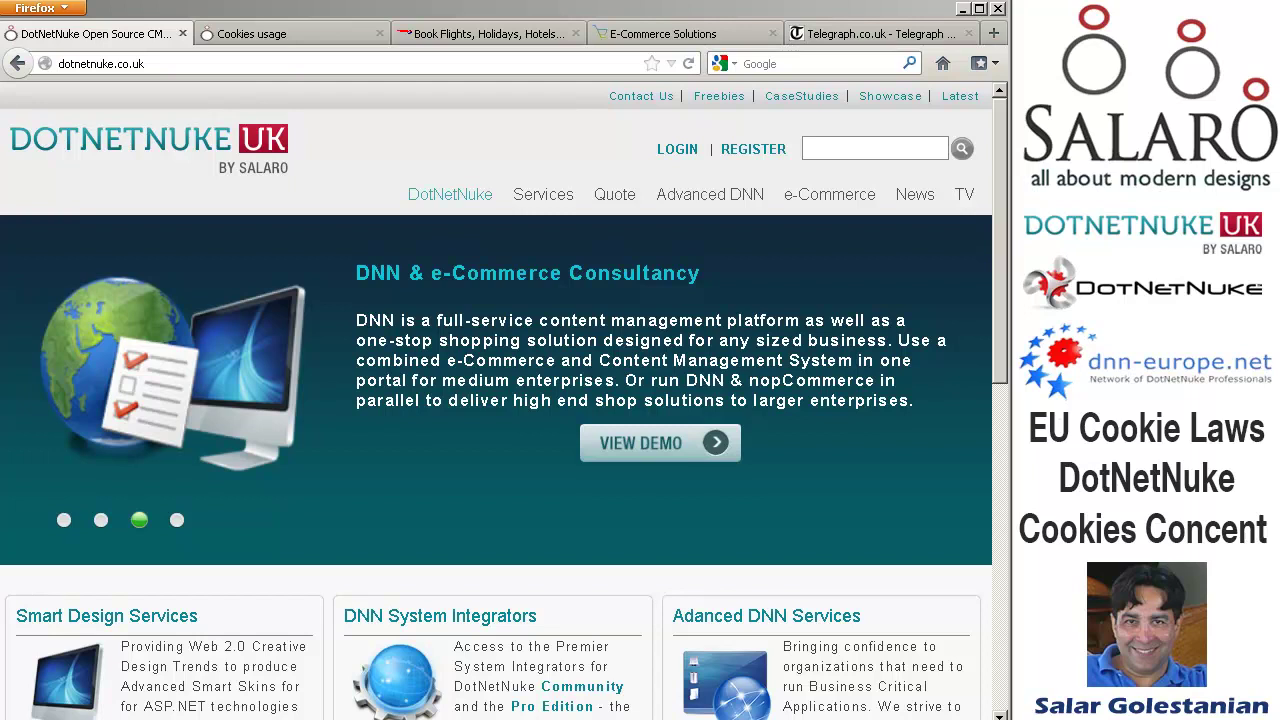
Step: Remove the stored dotnetnuke.co.uk cookies in Firefox Options, then accept the reappearing consent popup
left_click(60, 10)
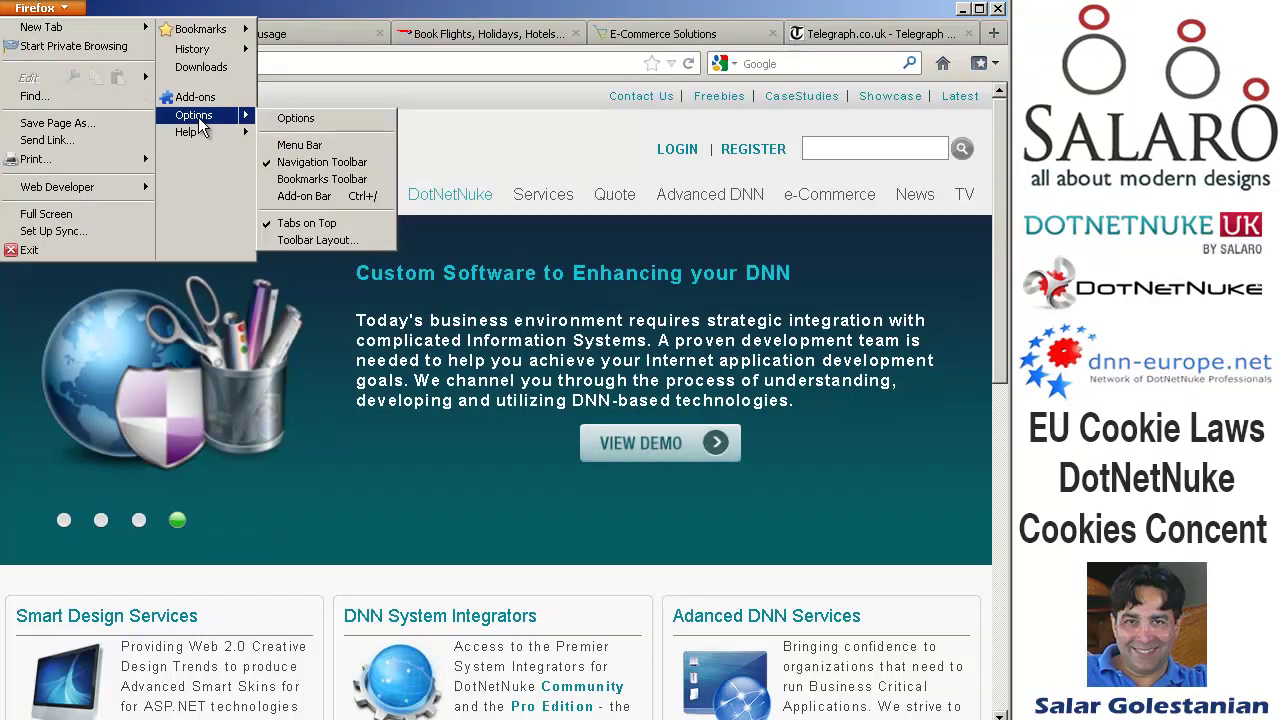
left_click(200, 118)
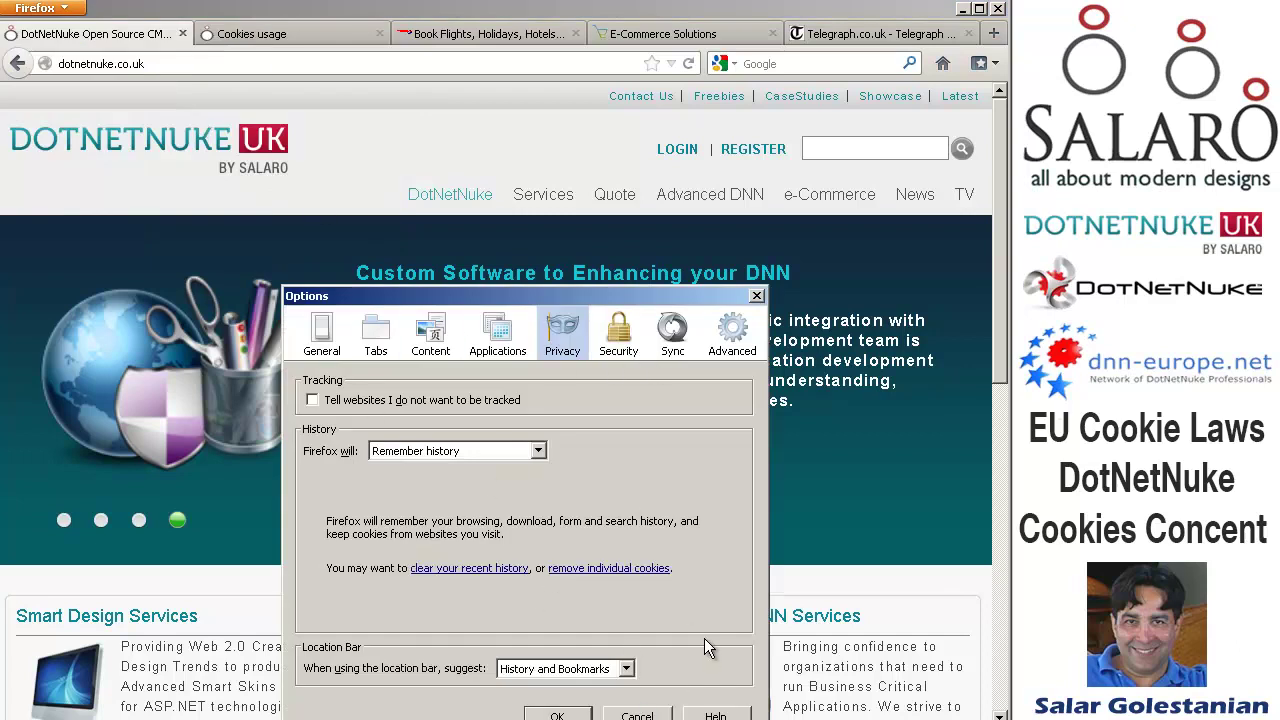
left_click(581, 568)
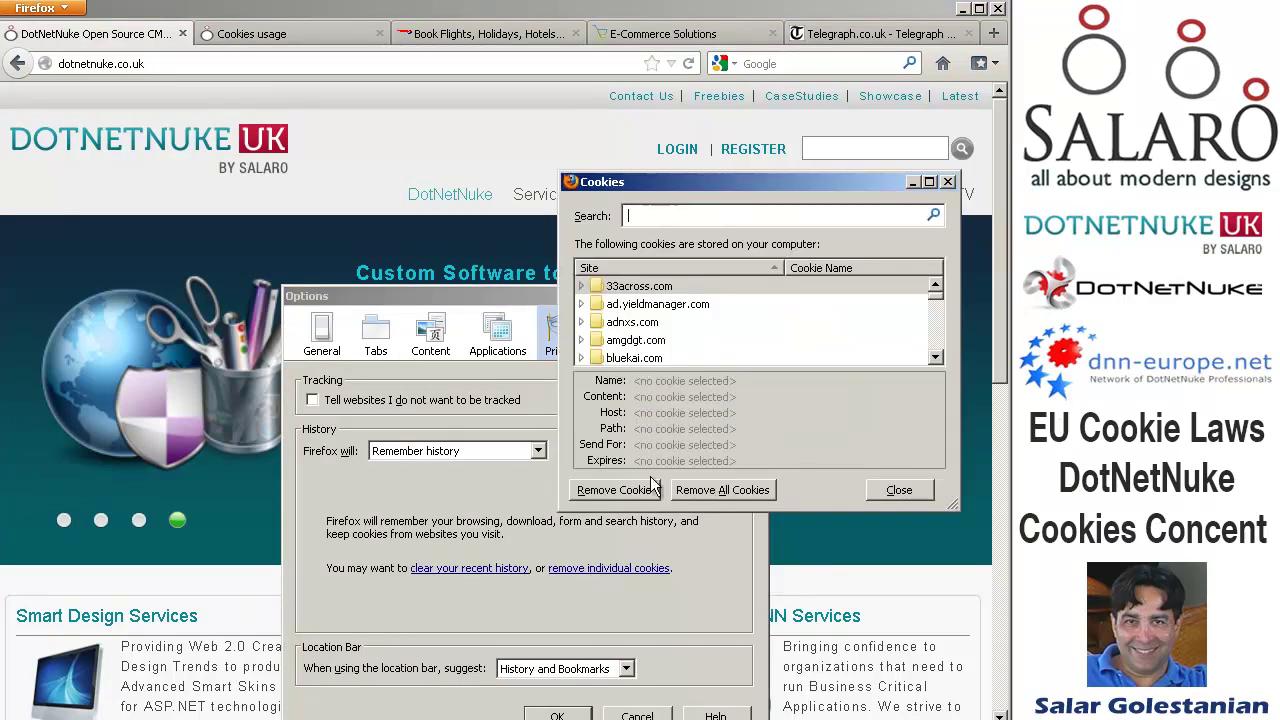
left_click_drag(941, 295, 941, 309)
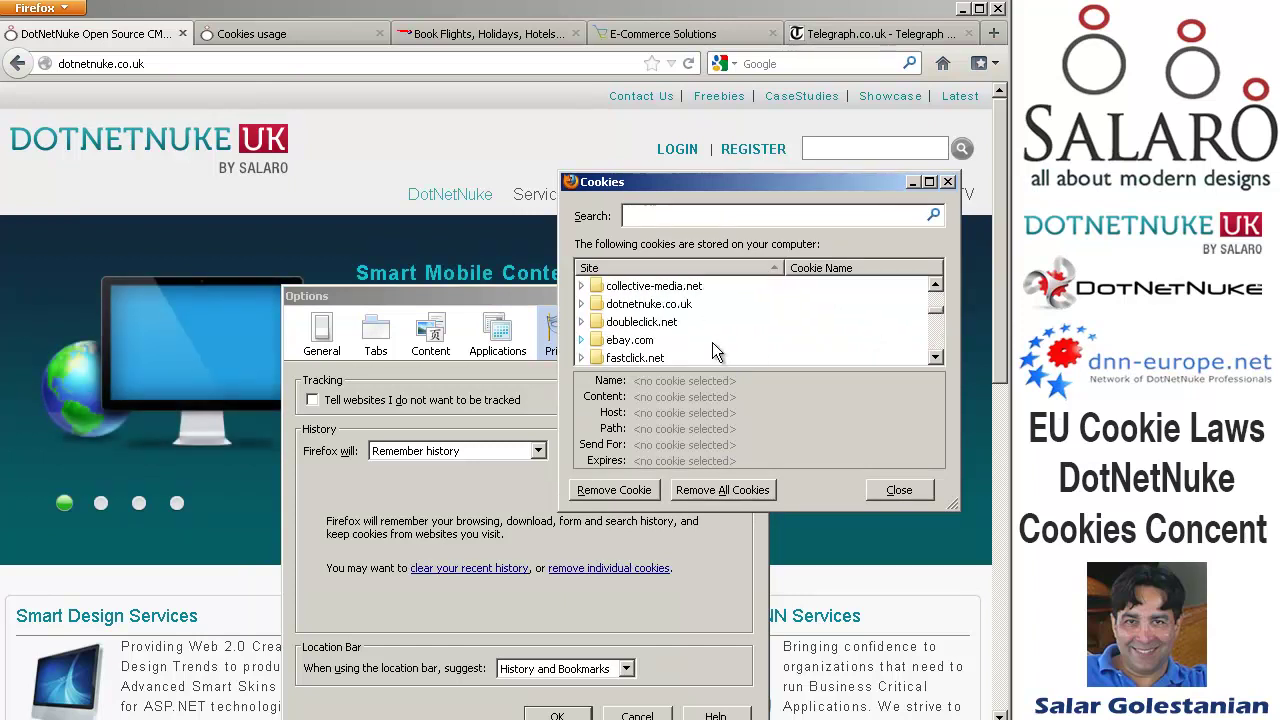
left_click(640, 312)
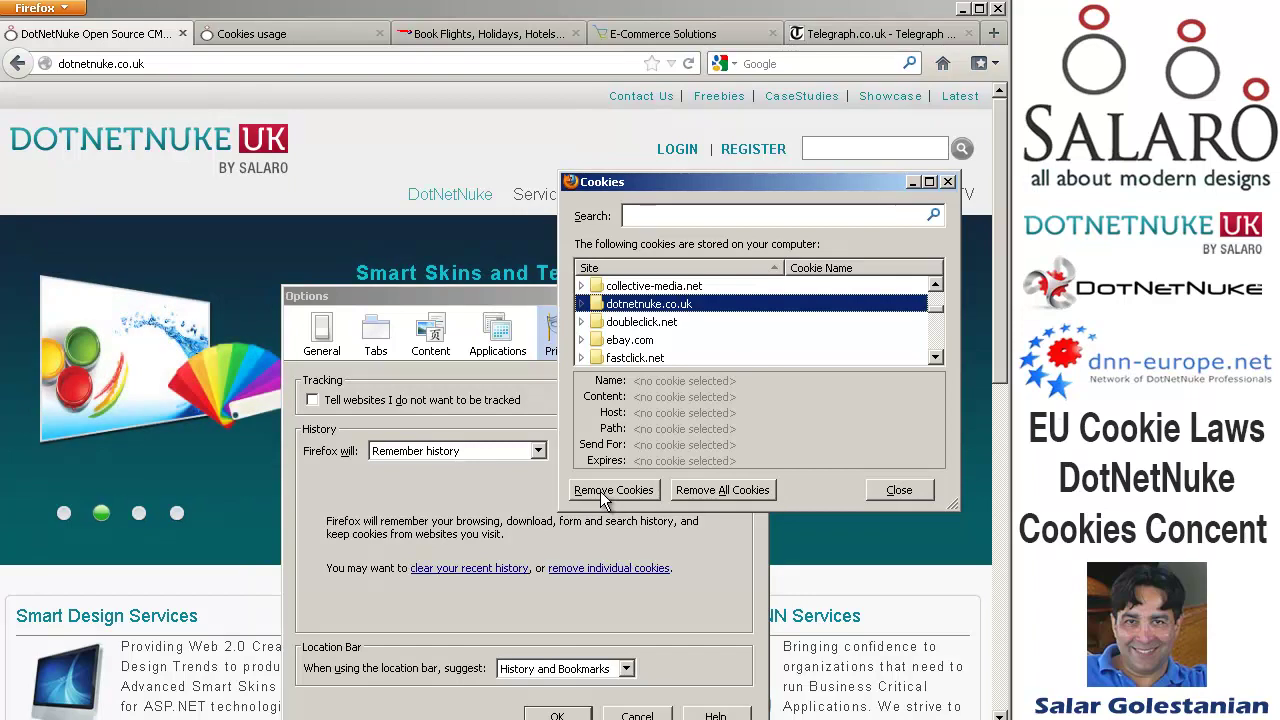
left_click(899, 490)
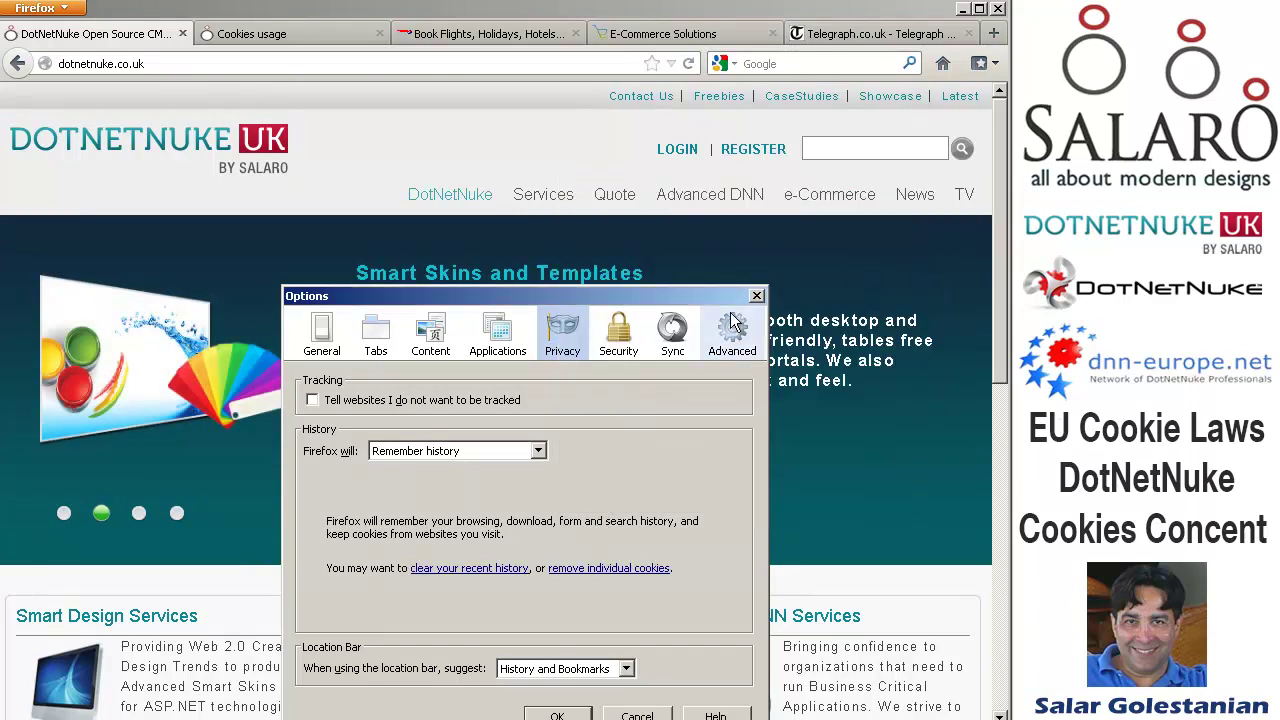
left_click(761, 298)
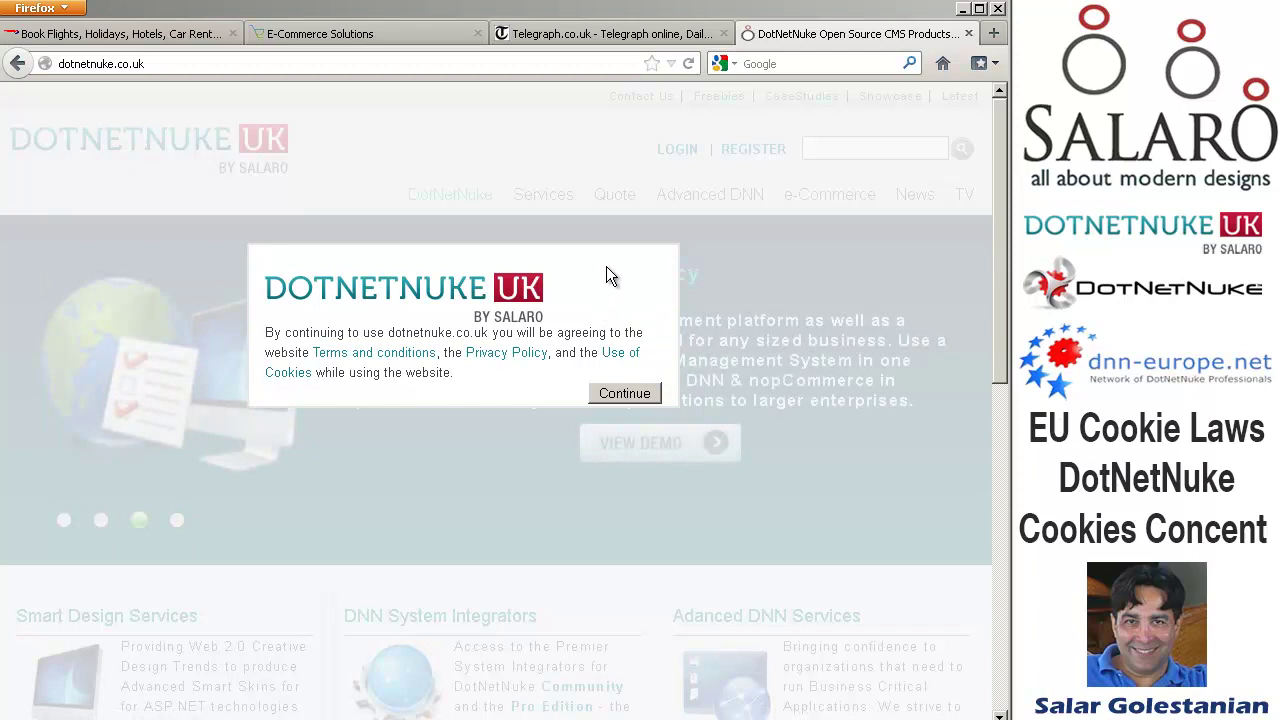
left_click(640, 396)
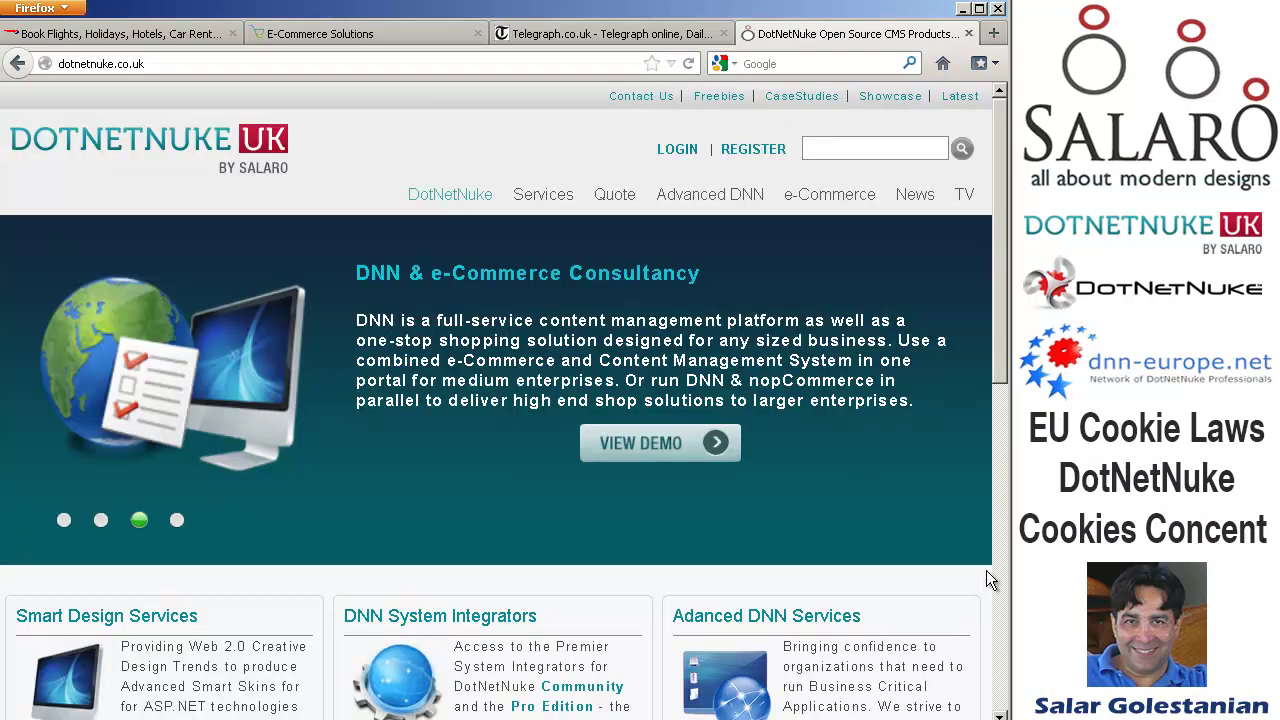
left_click_drag(1003, 357, 967, 218)
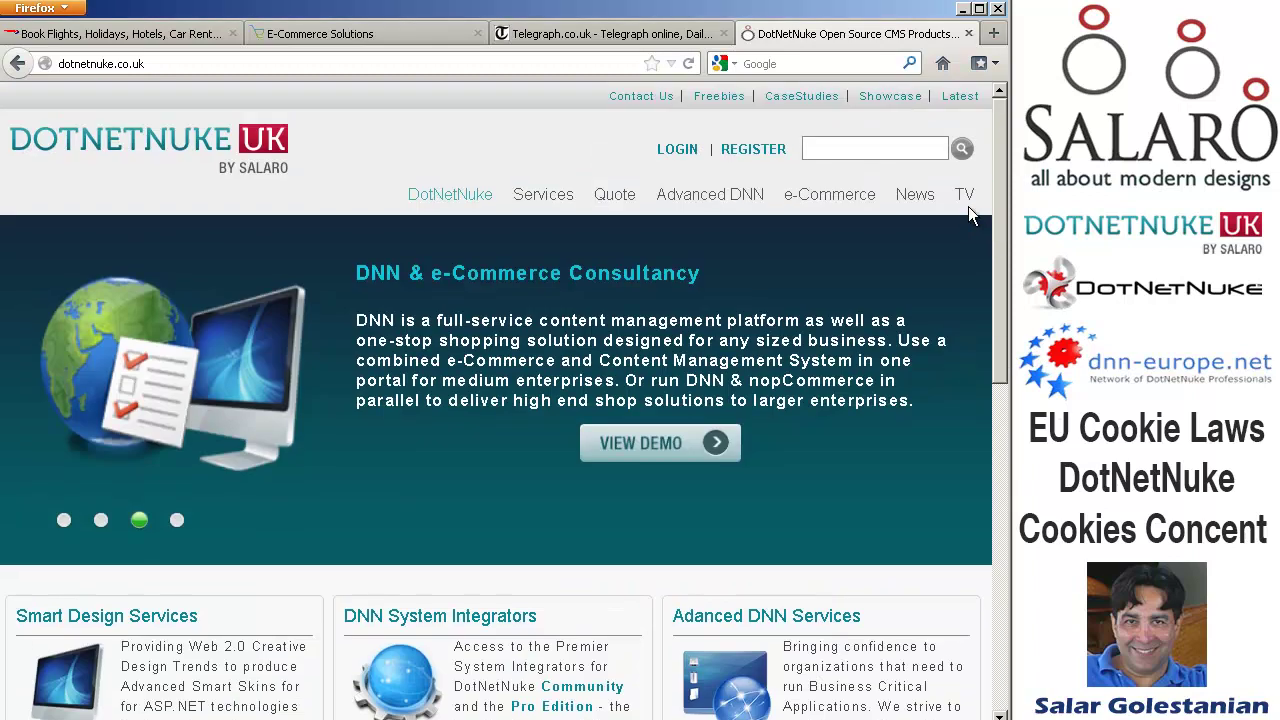